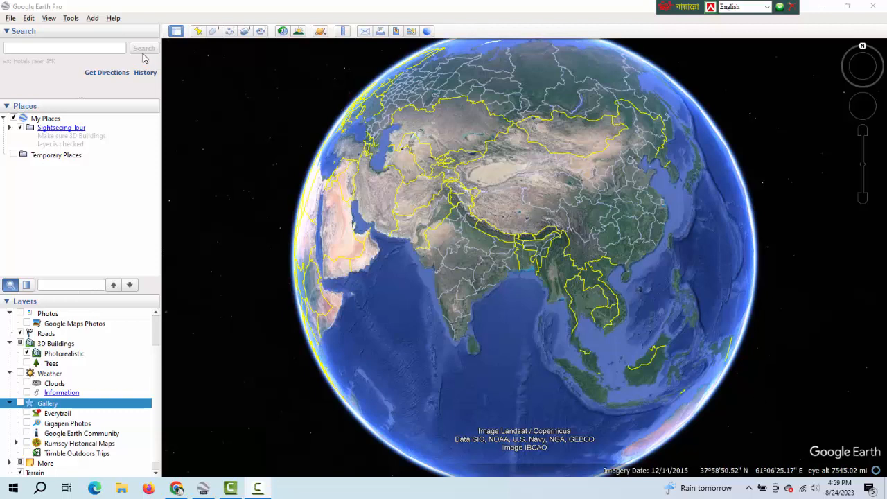
Search for Dhaka Aricha Highway and fly to its location.
click(87, 50)
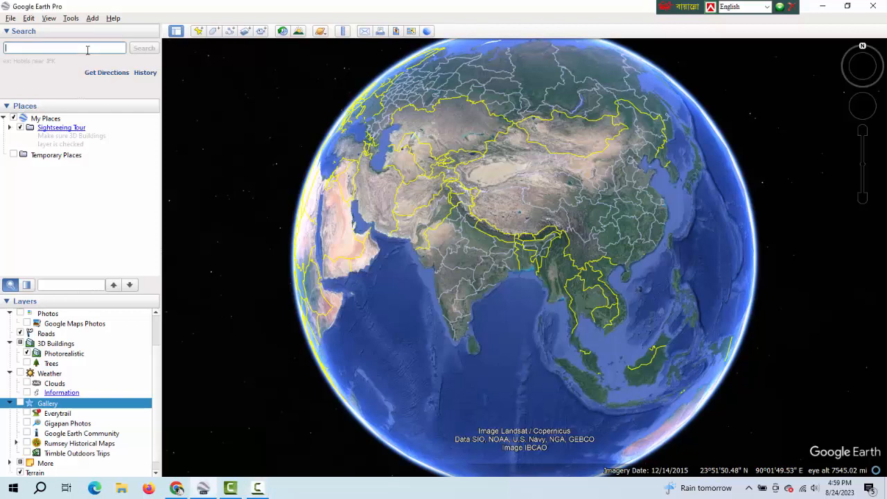
text(Dhaka)
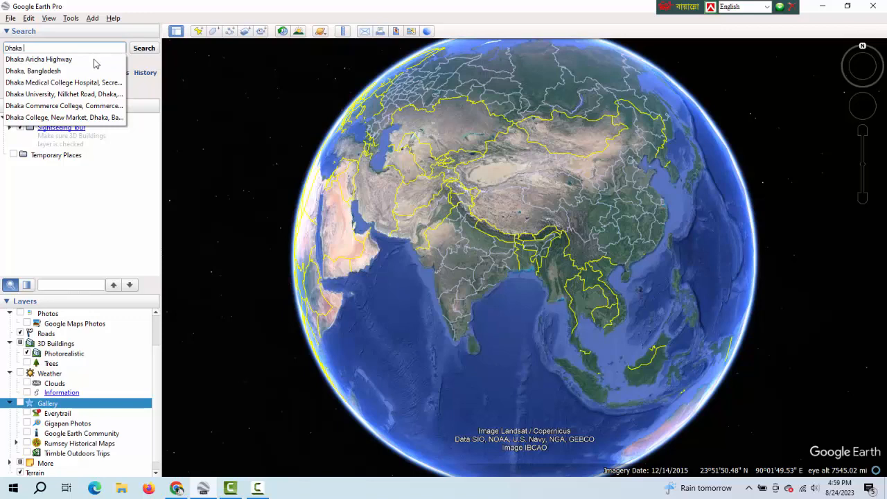
click(94, 59)
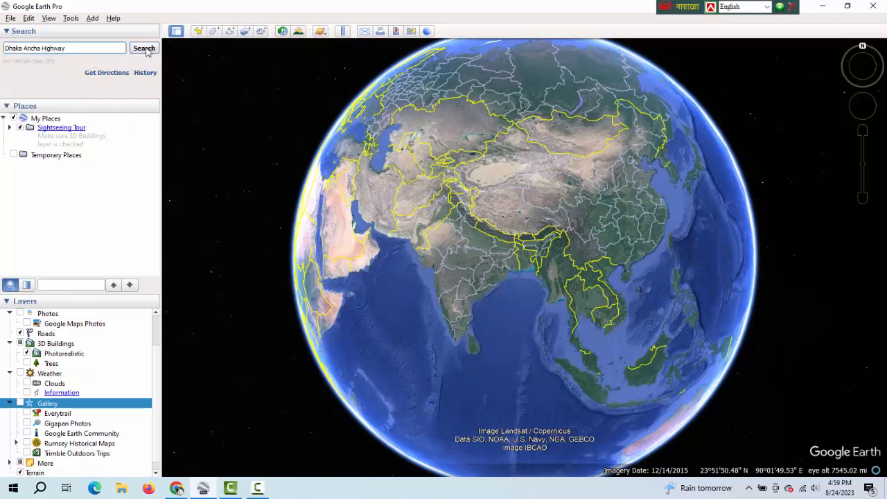
click(145, 48)
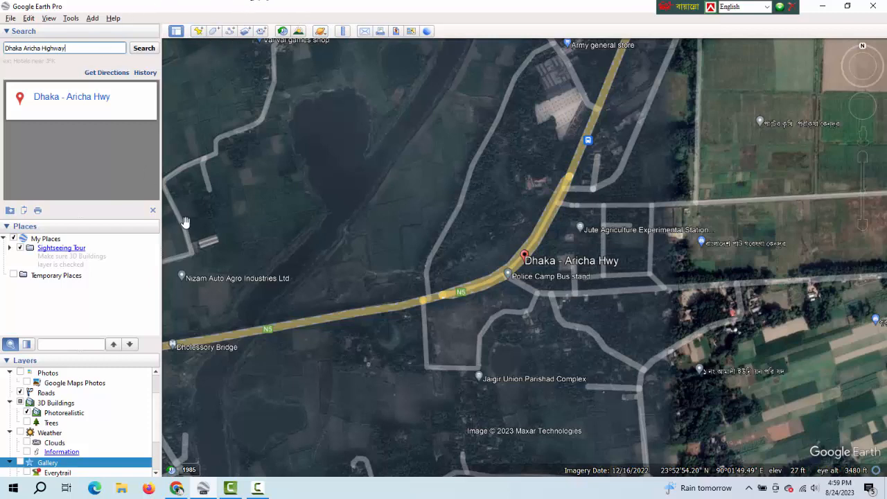
Add a folder named Dhaka Aricha Highway under Temporary Places.
click(57, 275)
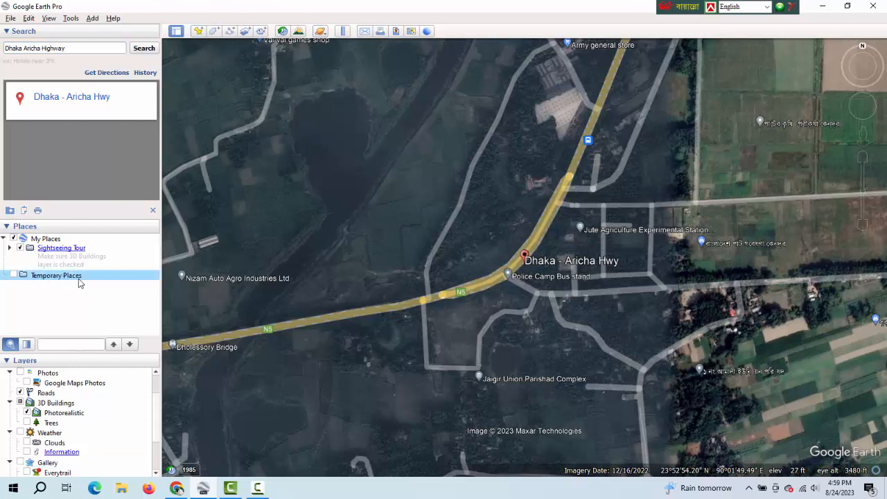
right_click(83, 279)
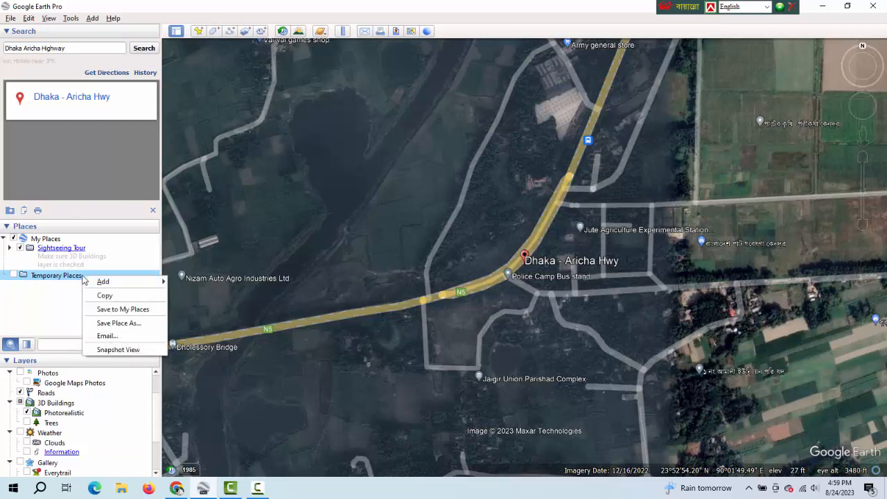
mouse_move(85, 280)
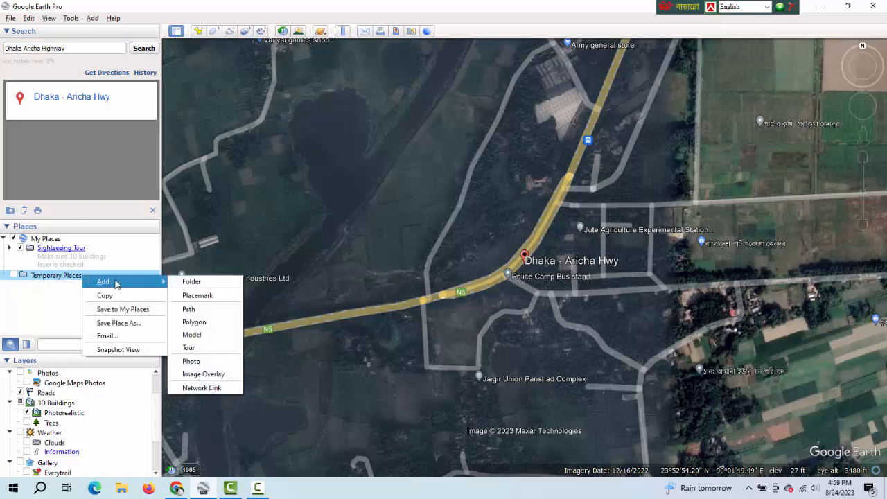
click(198, 283)
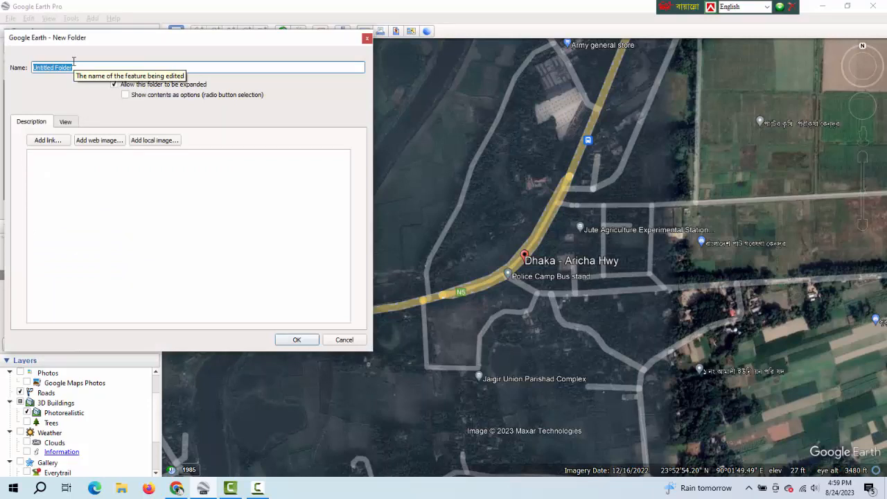
text(Dhaka Aricha Highway)
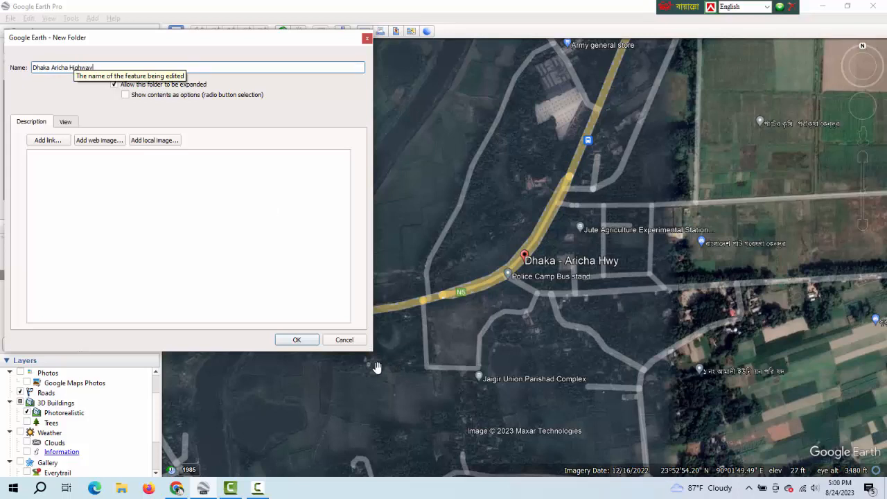
click(297, 341)
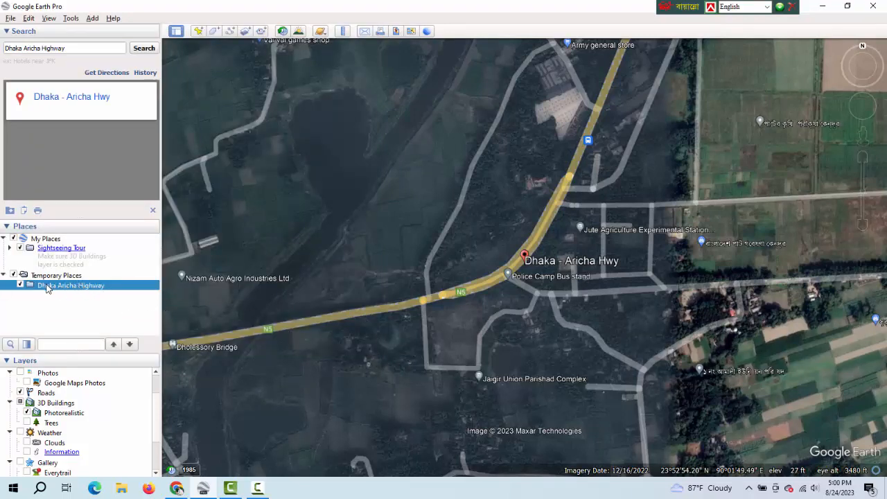
Add a placemark in the new folder on the pale plot beside the highway, at about 23°53'2.24"N, 90°1'51.66"E.
click(199, 32)
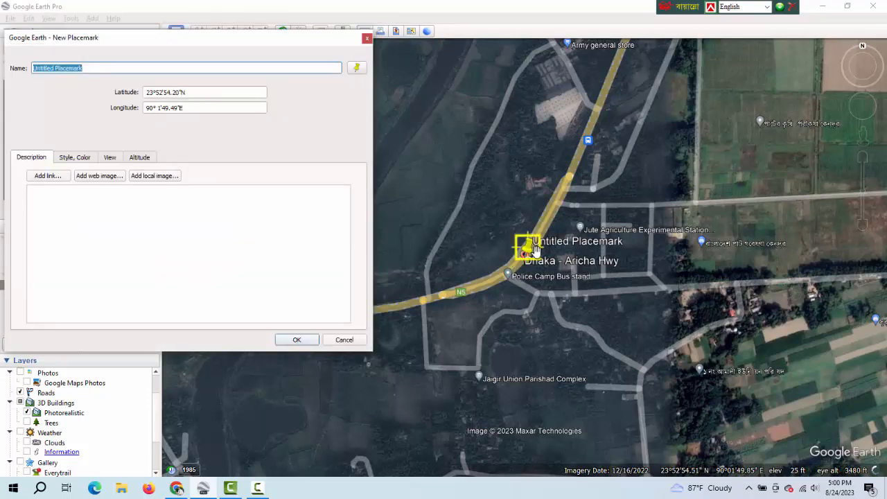
drag(536, 251, 565, 97)
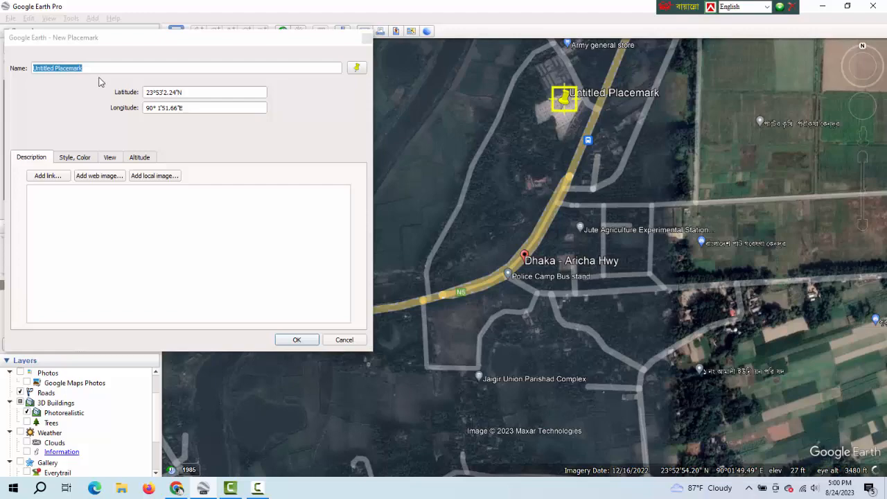
scroll(99, 82, down, 15)
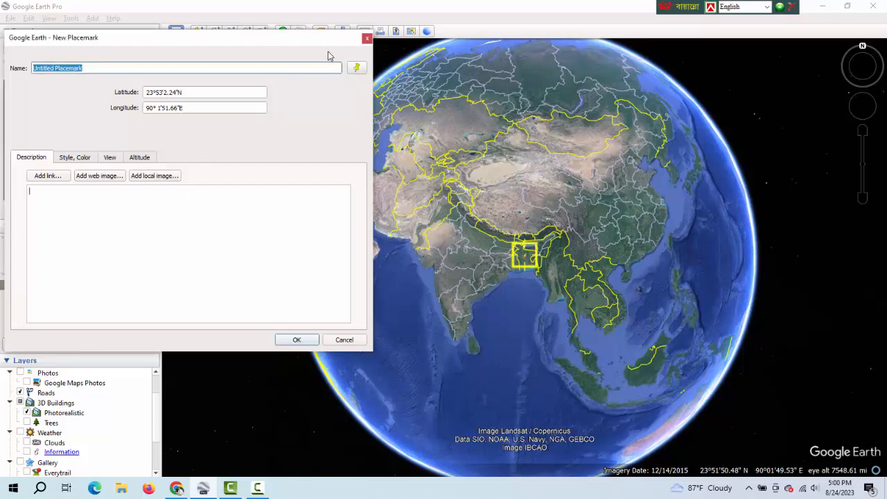
drag(320, 45, 440, 156)
click(91, 97)
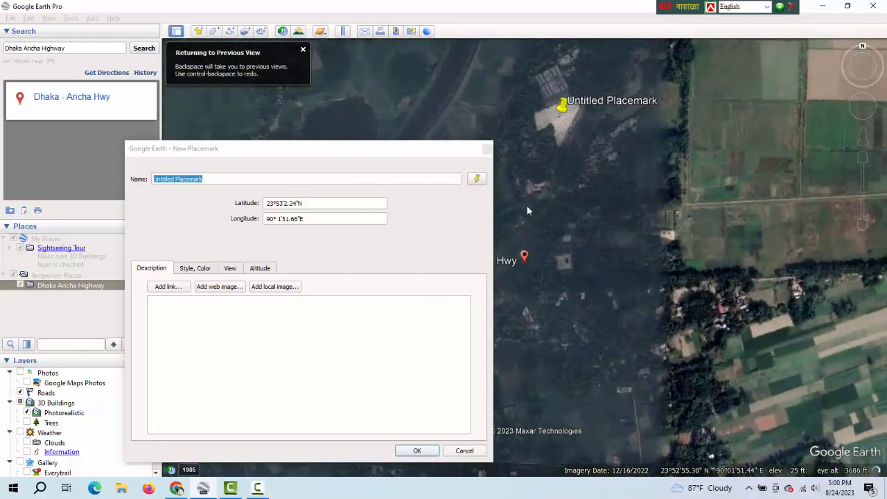
drag(401, 147, 425, 72)
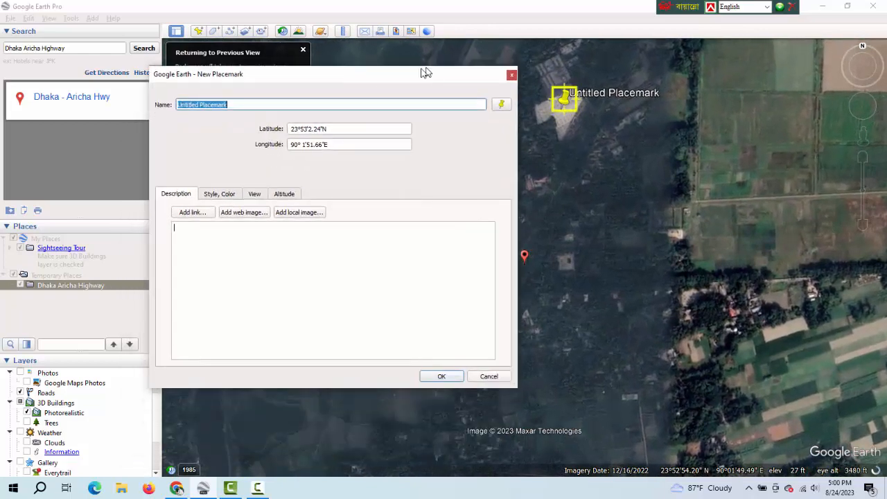
Name the new placemark P1.
click(232, 106)
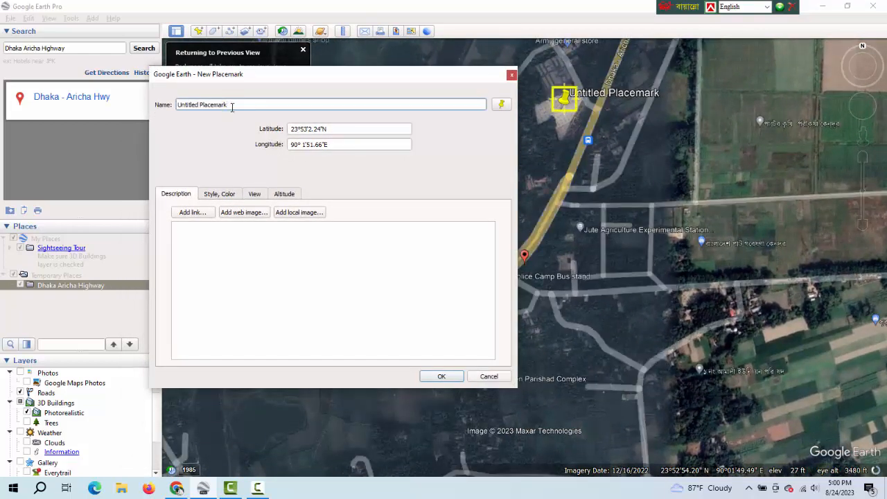
key(BackSpace)
key(BackSpace)
key(BackSpace)
key(BackSpace)
key(BackSpace)
key(BackSpace)
key(BackSpace)
key(BackSpace)
key(BackSpace)
key(BackSpace)
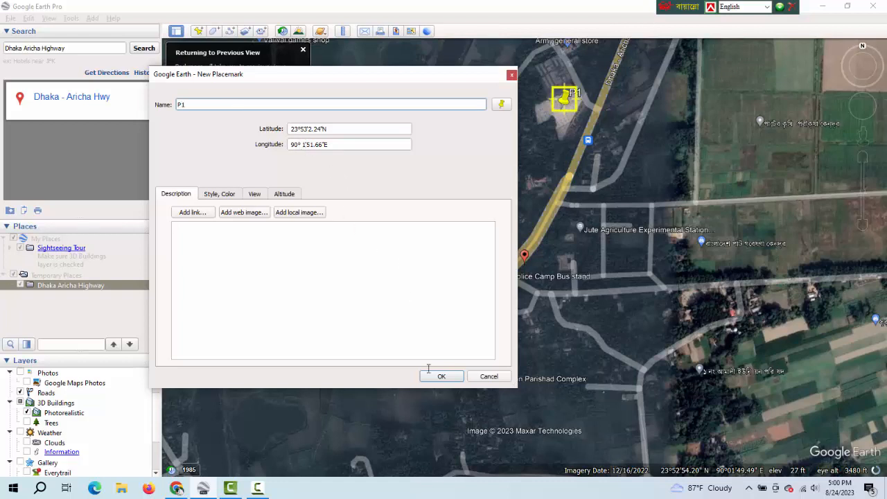
click(304, 294)
Set the P1 placemark's label colour to red (#ff0000) and its label scale to 3.
click(225, 196)
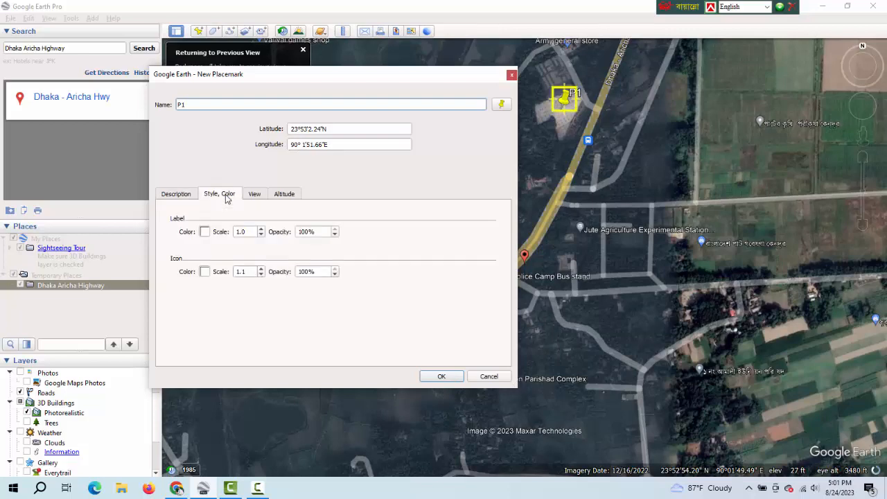
click(205, 232)
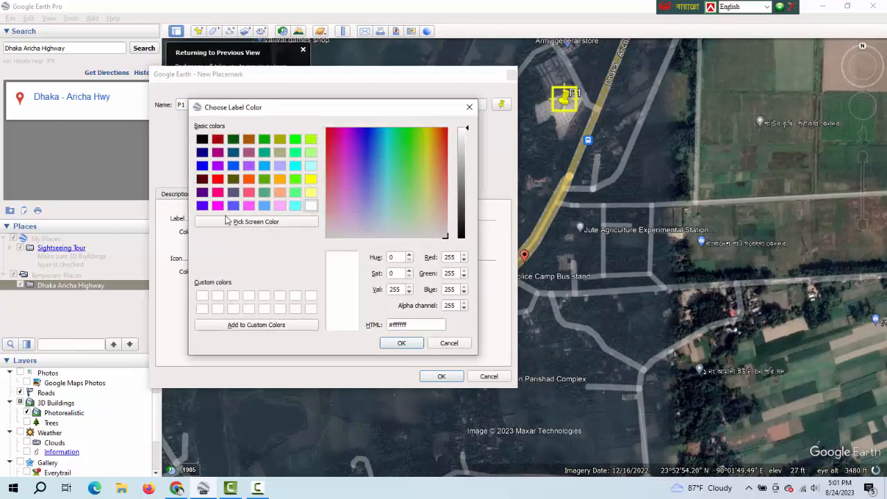
click(217, 180)
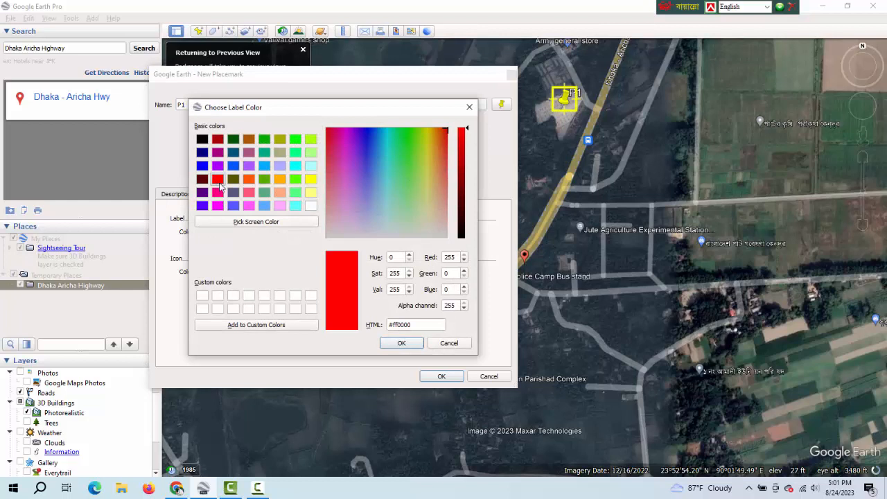
click(402, 343)
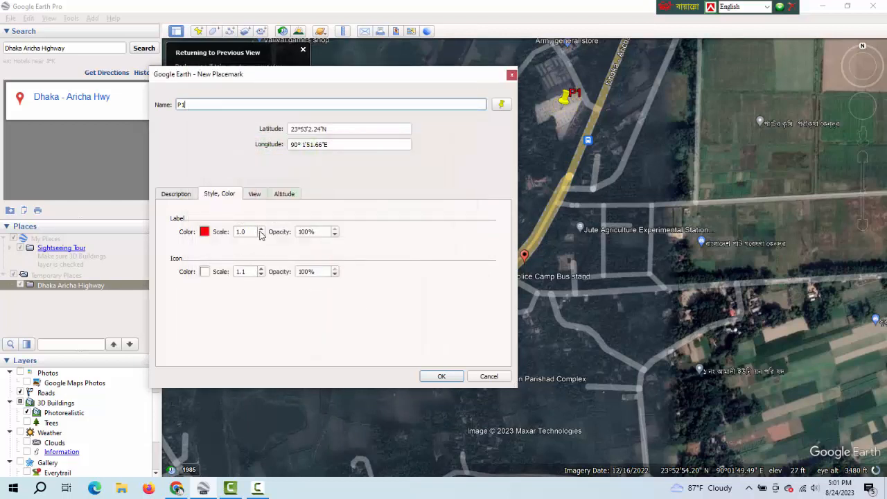
click(261, 230)
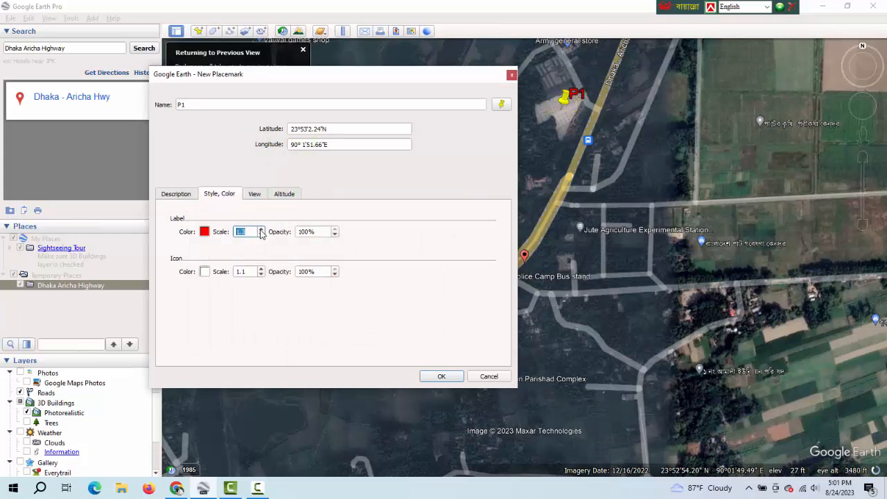
text(3)
Set the placemark's icon colour to green (#55ff00) and icon scale to 3, and save the placemark.
click(204, 271)
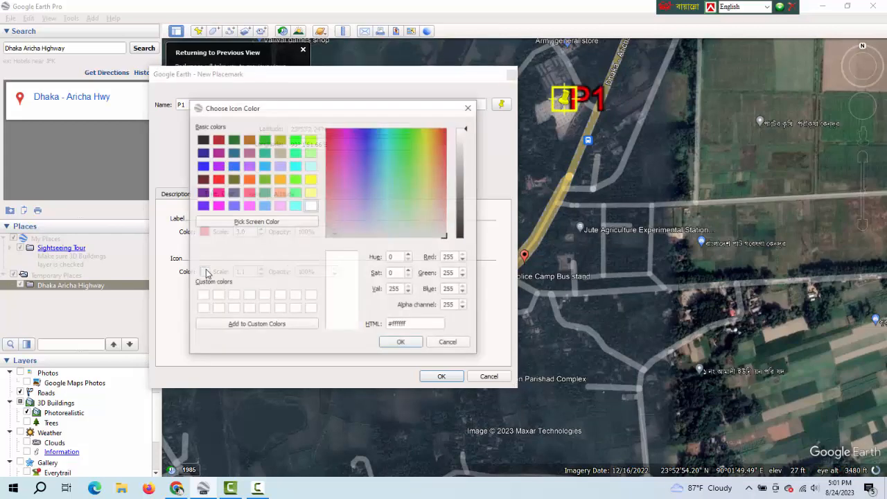
click(295, 179)
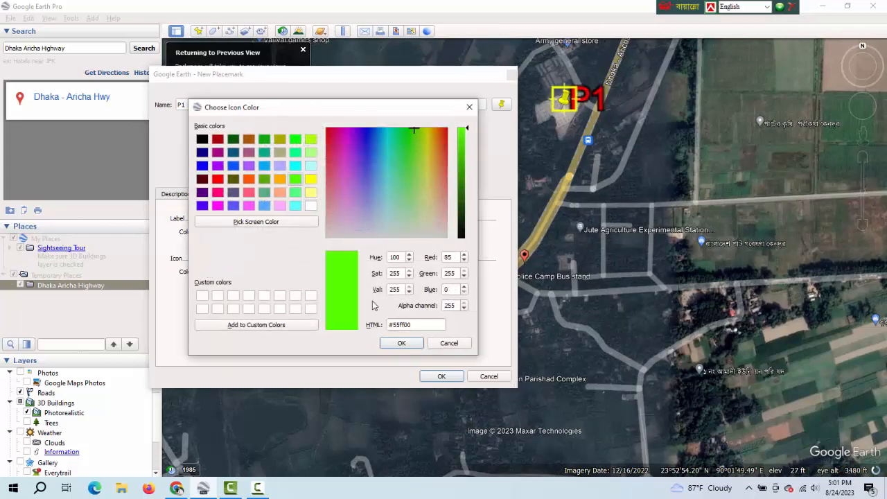
click(406, 345)
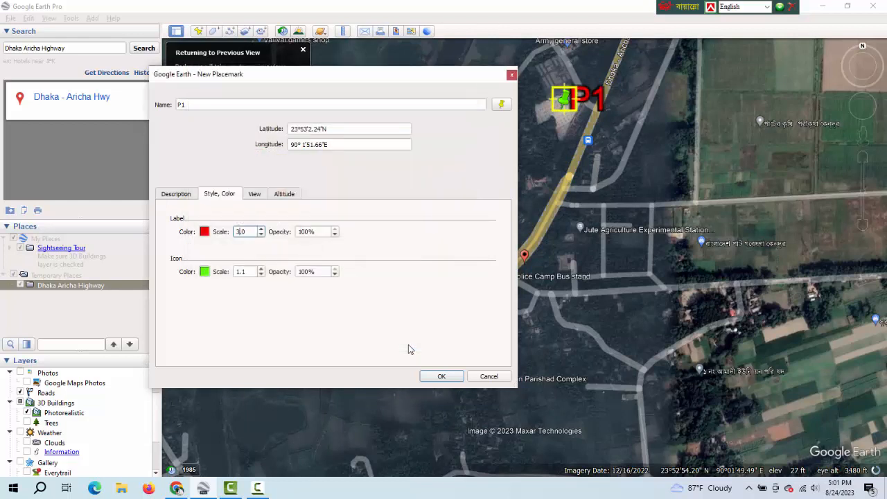
click(247, 272)
double_click(234, 271)
text(3)
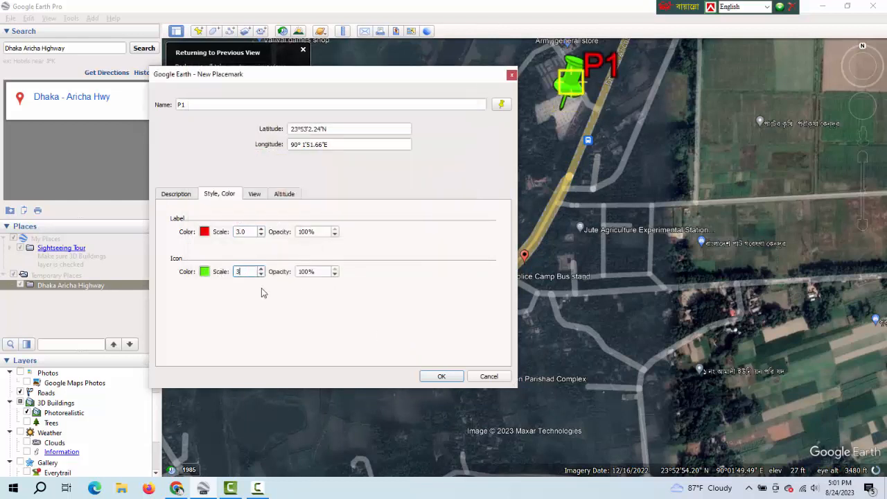
click(439, 377)
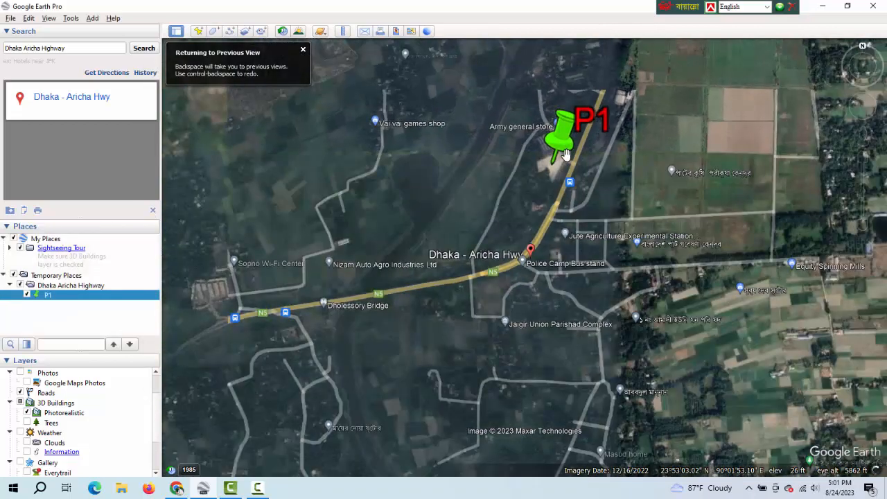
Reopen the P1 placemark's properties and reduce its icon scale to 1.
scroll(566, 153, up, 3)
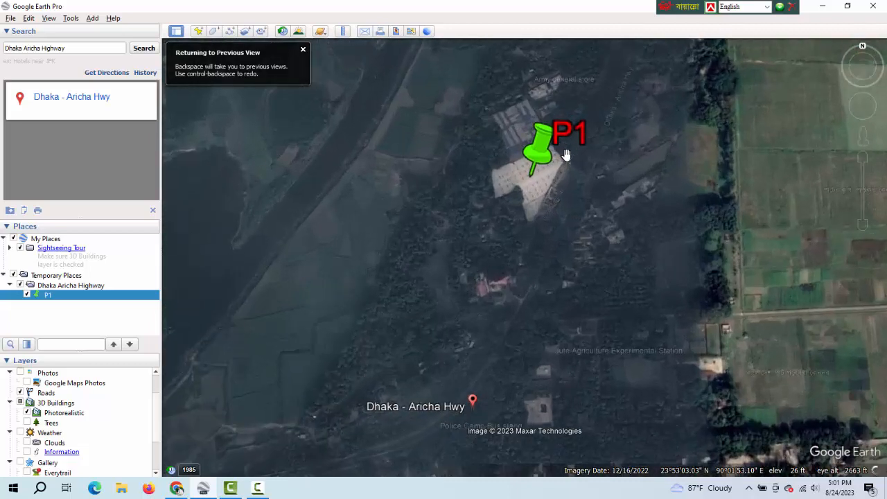
scroll(565, 154, up, 1)
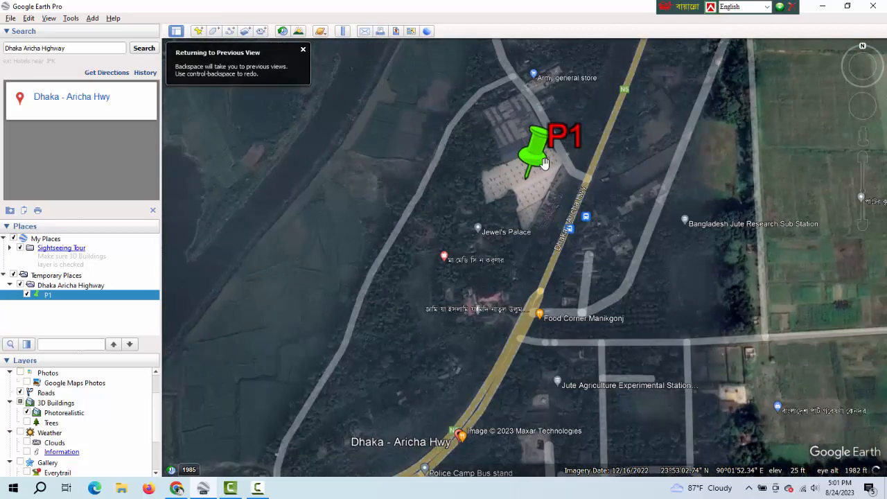
right_click(81, 299)
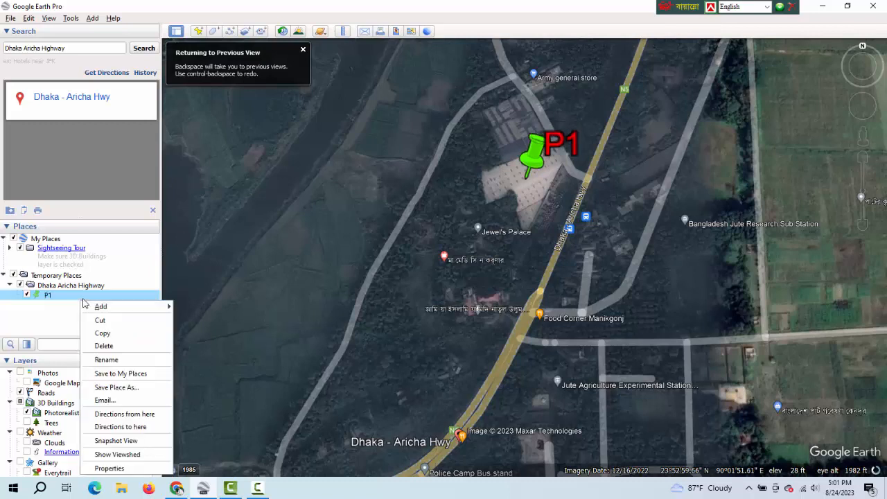
click(109, 469)
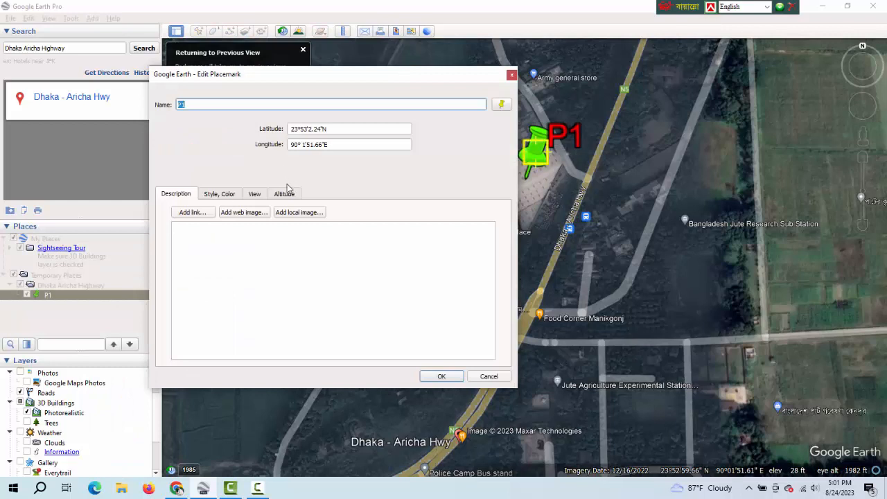
click(220, 194)
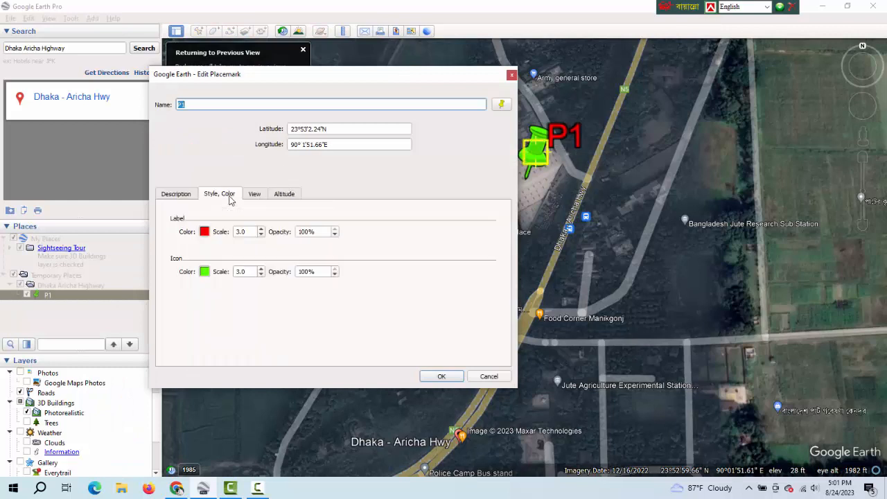
click(244, 272)
drag(247, 272, 231, 276)
text(1)
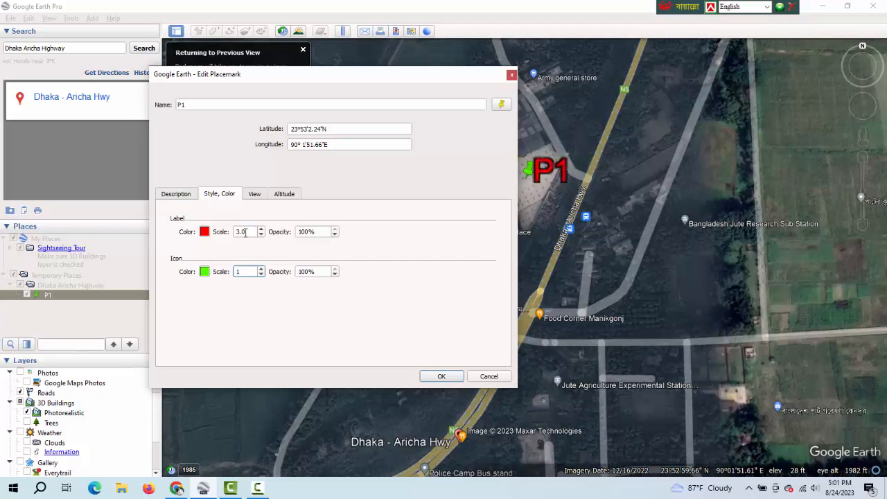
Set P1's label scale to 1.5 and save the placemark.
drag(250, 232, 234, 232)
text(1)
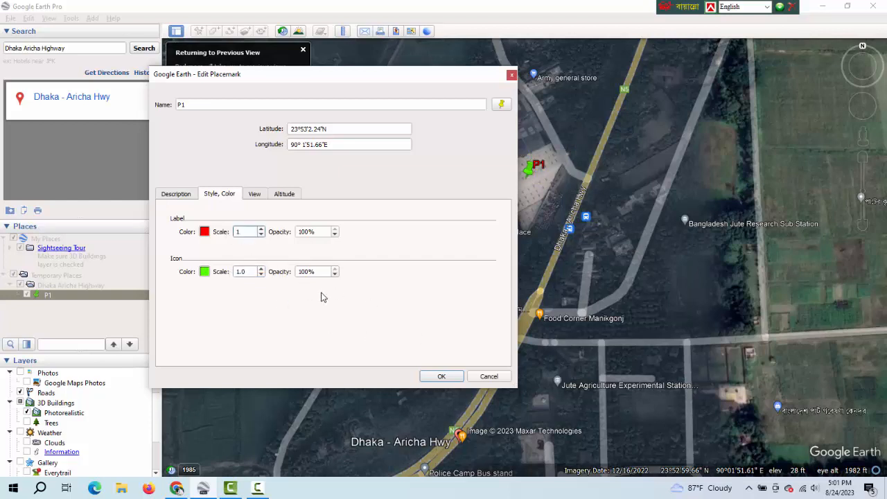
text(.5)
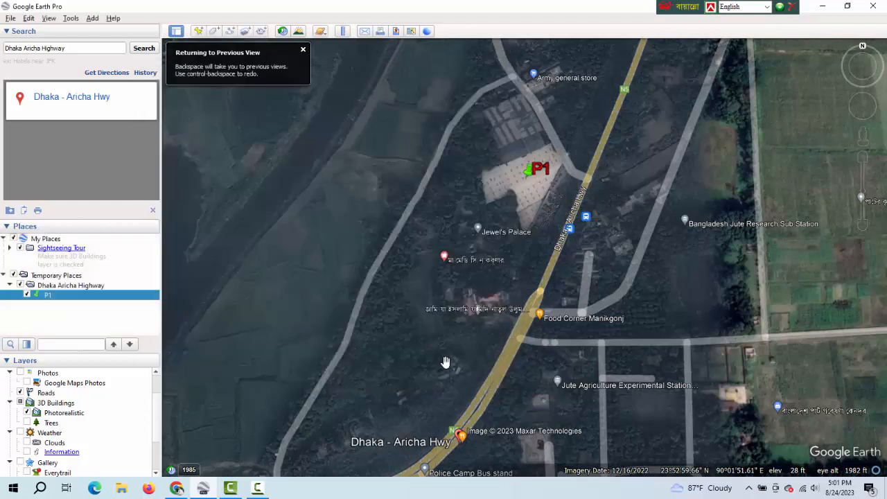
Add a placemark named P2 just south of P1, beside the highway, and save it.
click(438, 376)
click(198, 31)
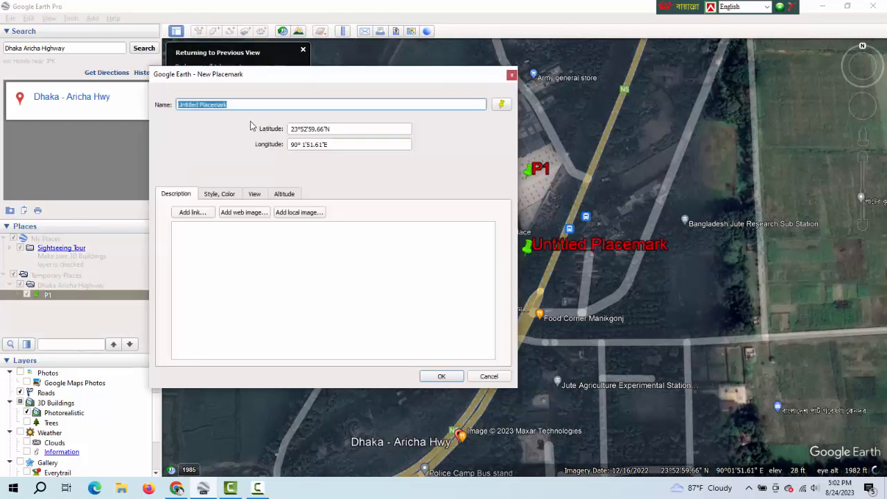
text(P)
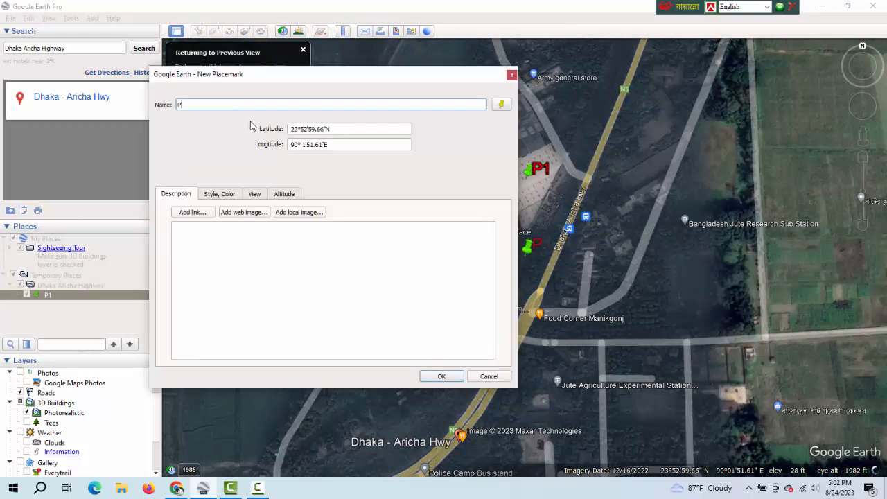
text(2)
click(441, 378)
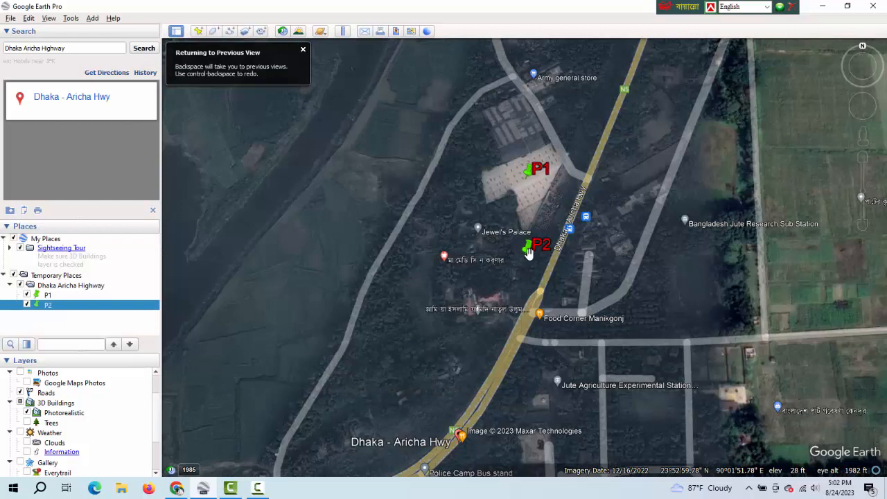
Move the P2 placemark east of the highway to about 23°53'3.60"N, 90°1'58.51"E and save it.
right_click(56, 309)
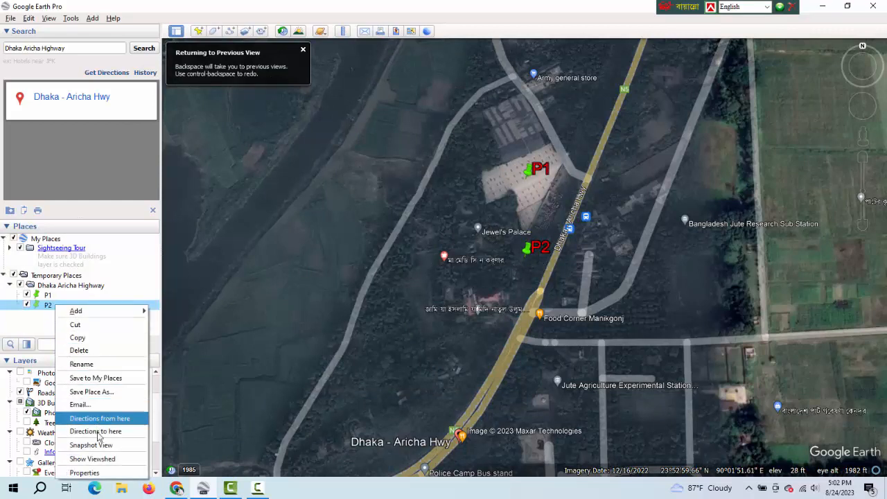
click(95, 473)
drag(534, 262, 720, 131)
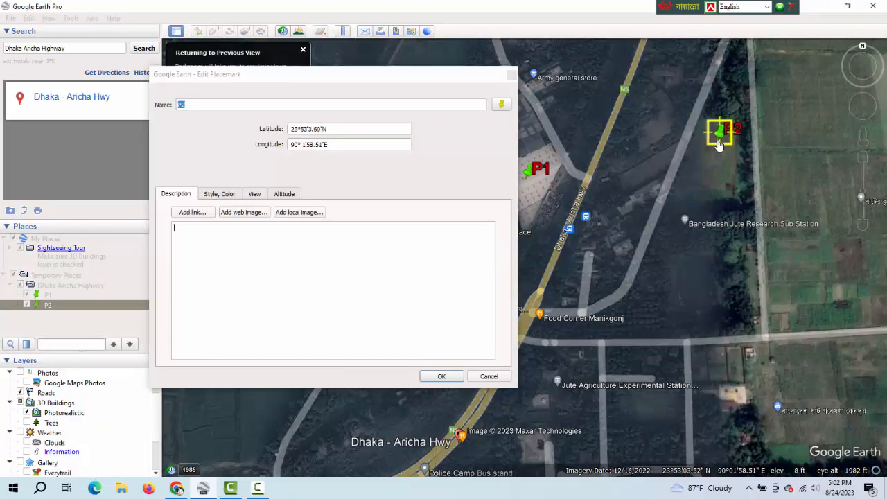
click(442, 376)
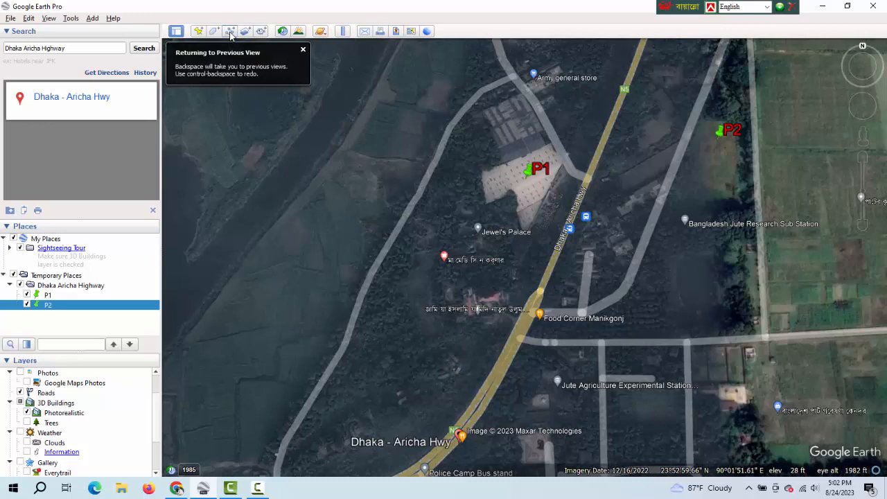
Start a new path named Path 1 with a magenta (#ff00ff) line of width 2.5.
scroll(440, 183, down, 4)
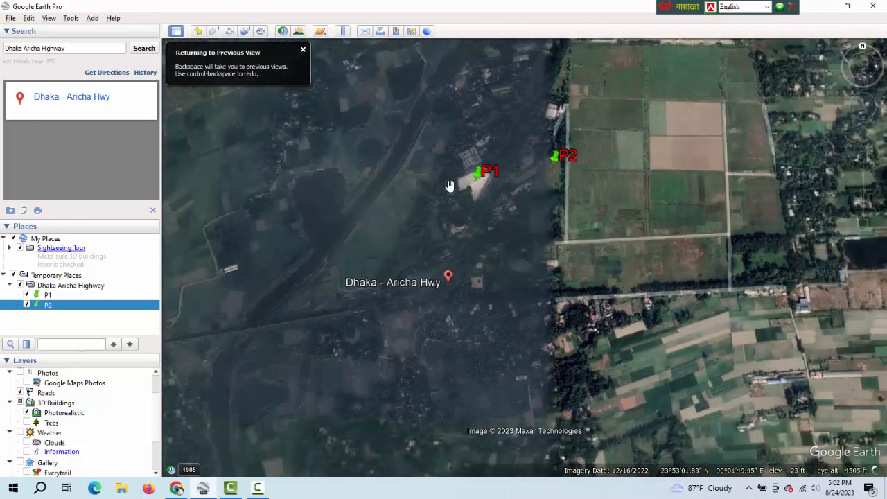
scroll(449, 186, down, 2)
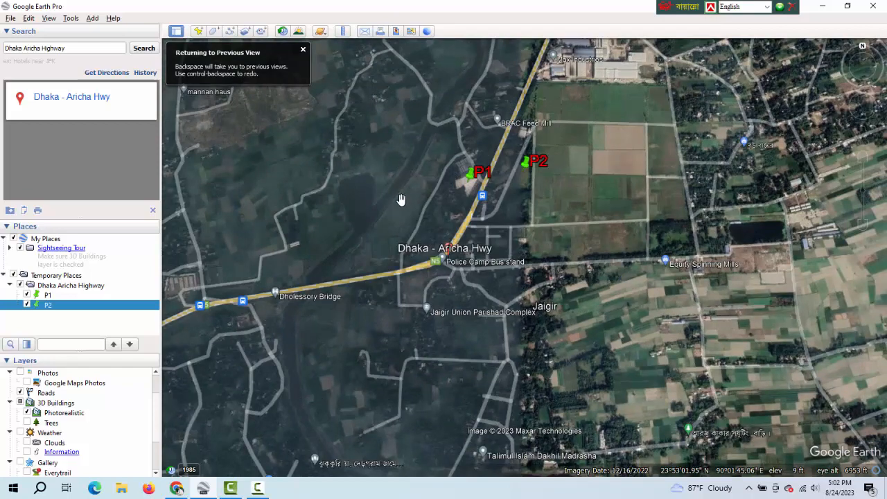
scroll(309, 253, up, 2)
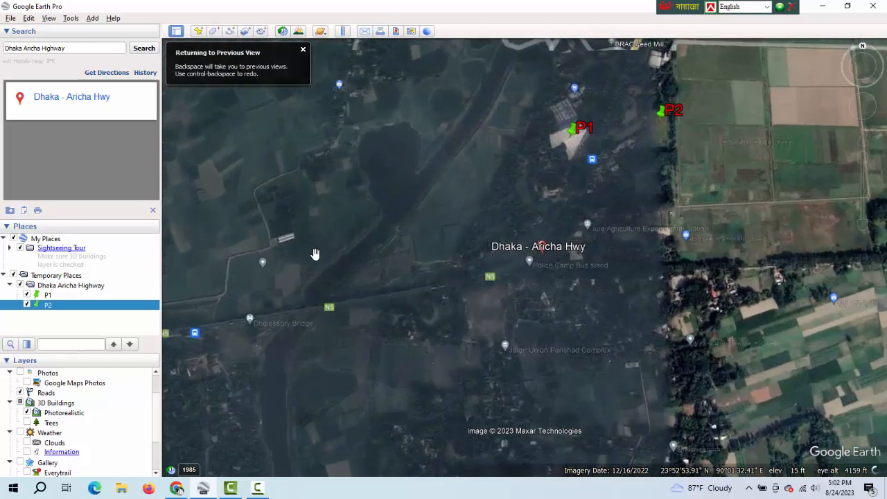
click(231, 32)
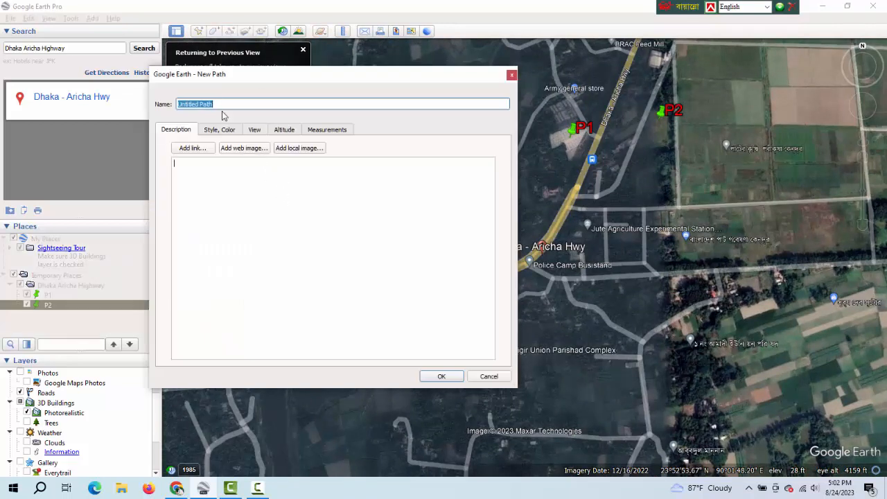
key(BackSpace)
click(229, 131)
click(204, 168)
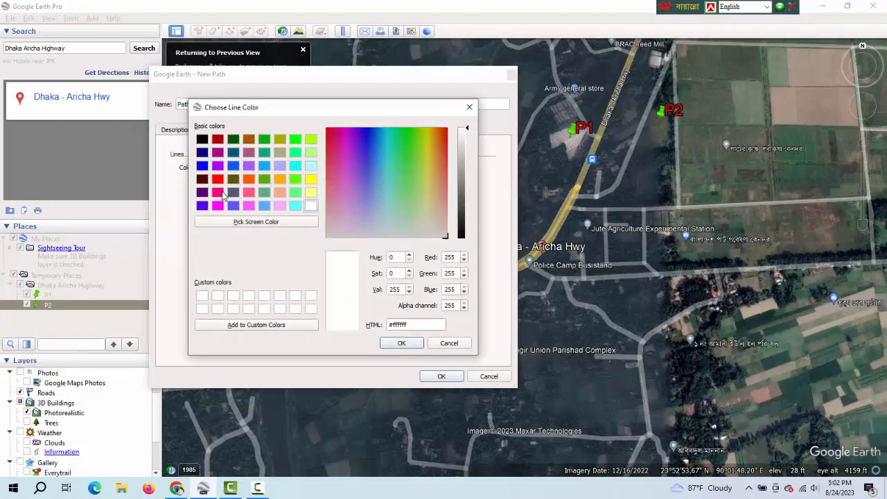
click(311, 140)
click(311, 141)
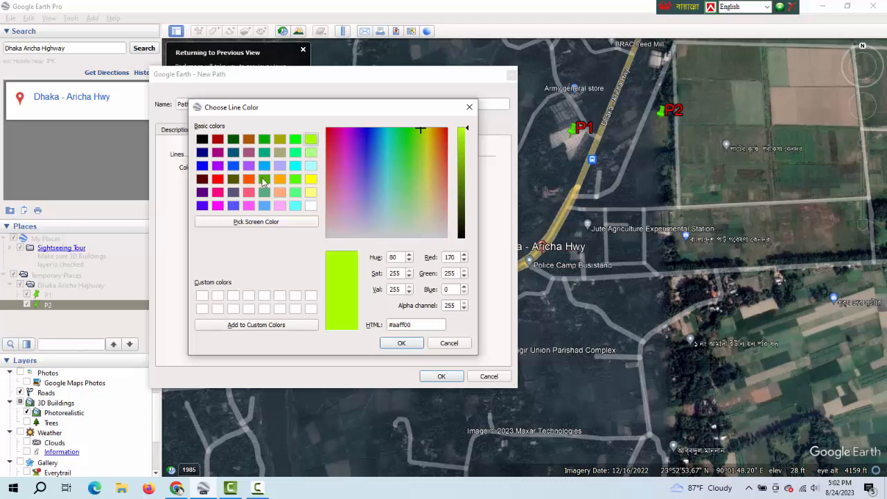
click(218, 205)
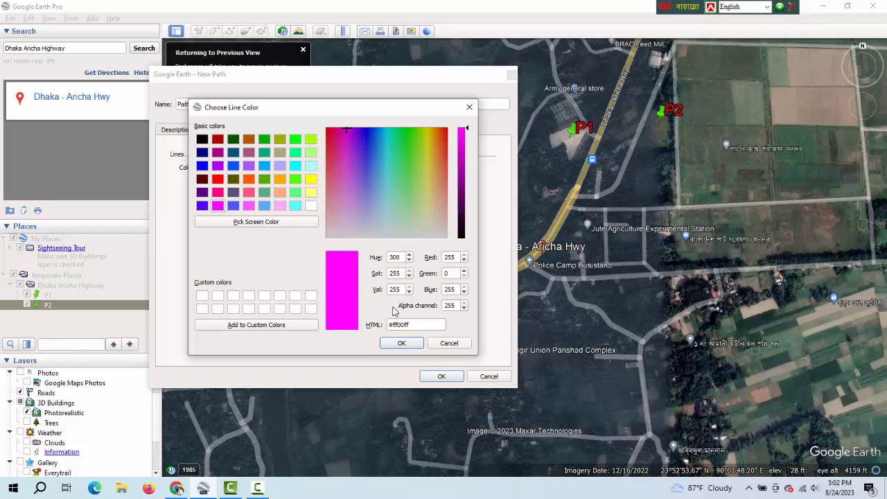
click(402, 344)
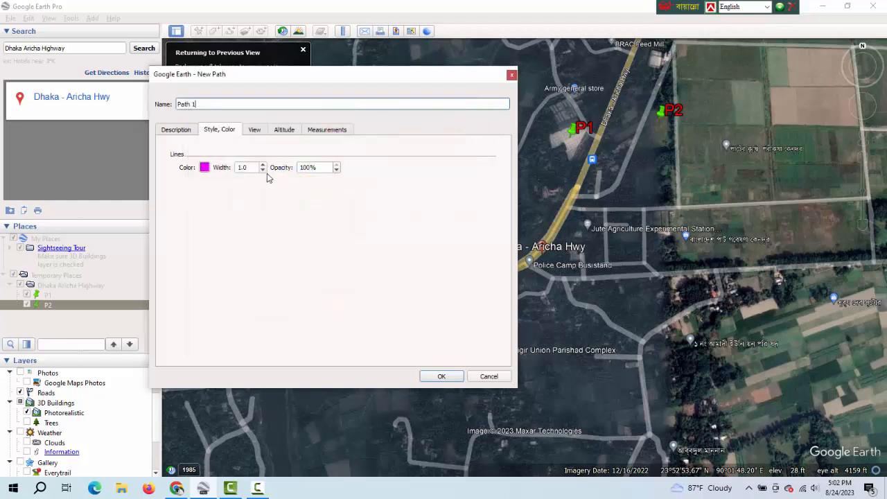
drag(252, 167, 231, 171)
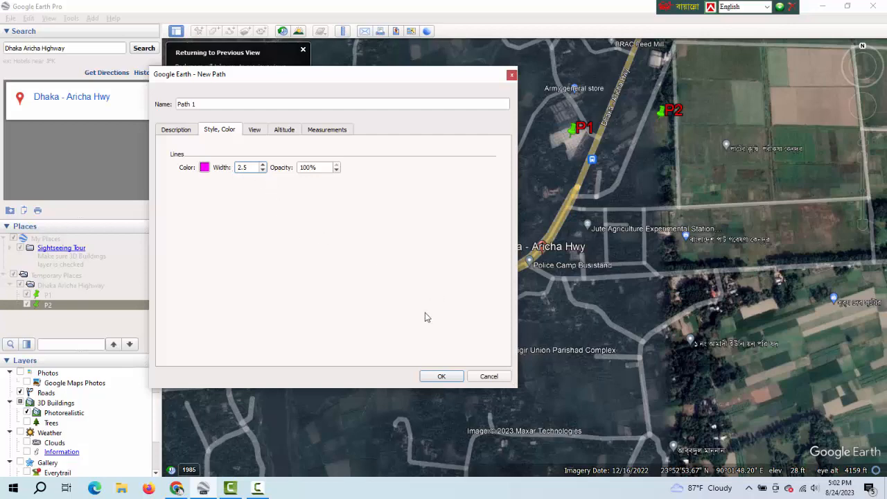
Trace the path along the Dhaka Aricha Highway from just east of Dholessory Bridge, past Police Camp Bus stand, to near BRAC Feed Mill.
click(451, 379)
drag(386, 76, 142, 121)
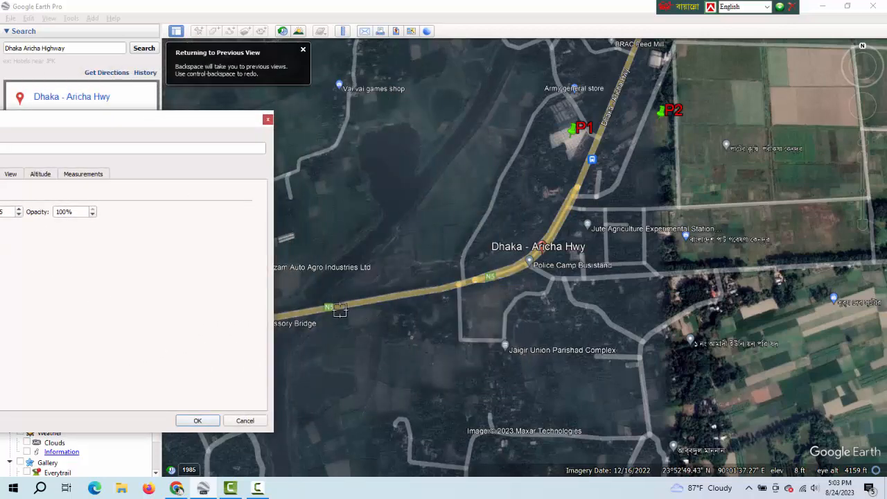
click(309, 312)
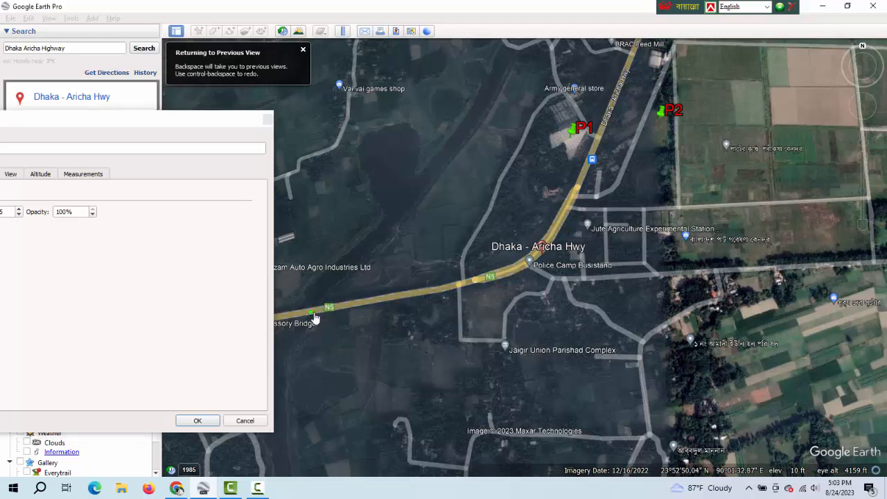
click(387, 300)
click(424, 294)
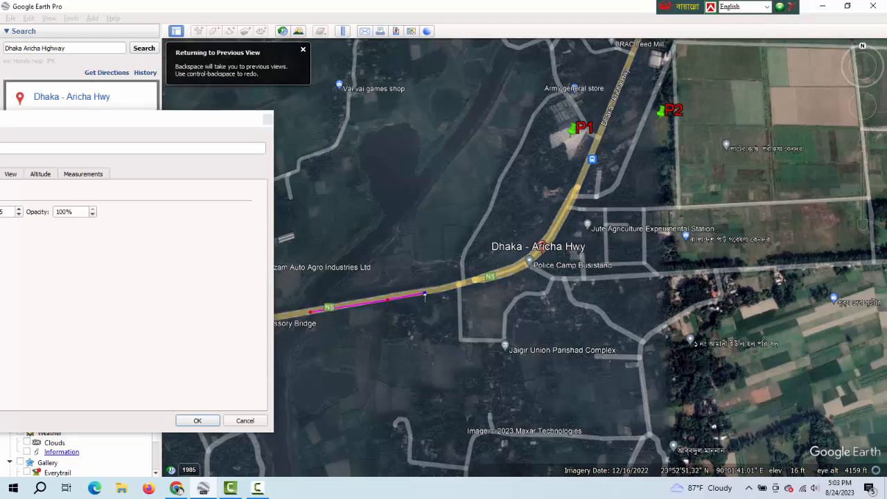
click(458, 288)
click(496, 276)
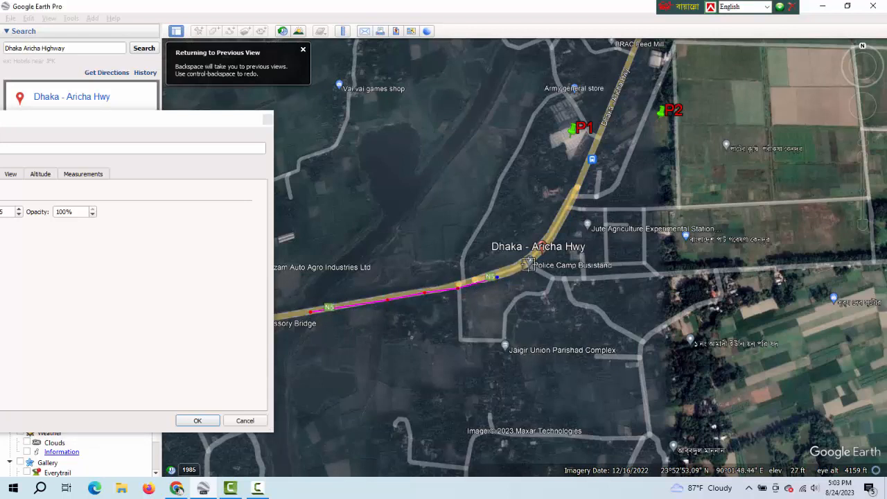
click(530, 261)
click(543, 247)
click(564, 221)
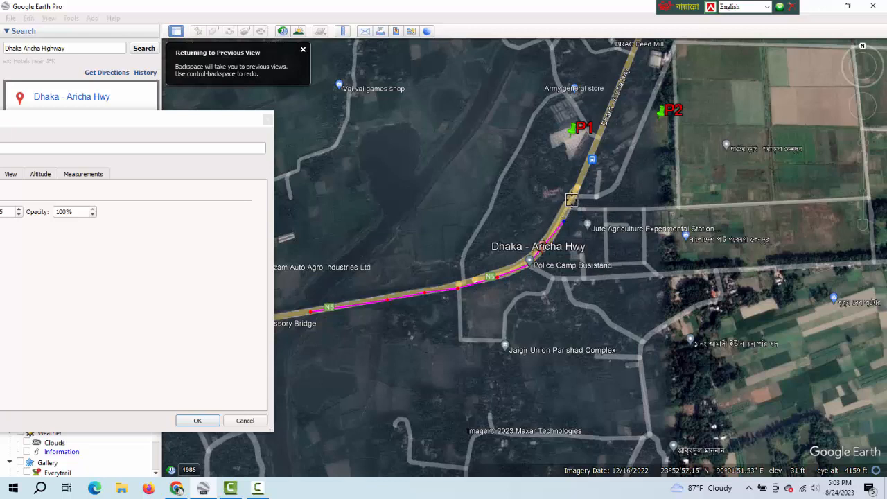
click(573, 200)
click(581, 180)
click(596, 149)
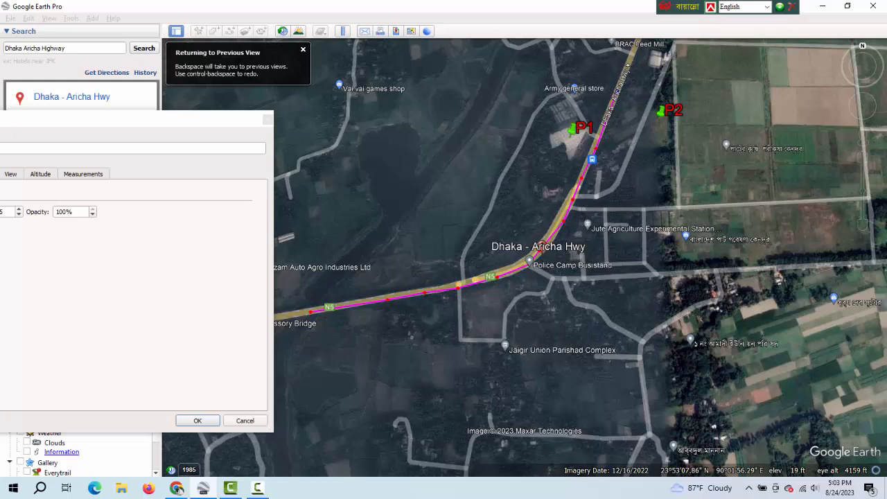
click(627, 64)
Set Path 1's line width to 5 and save the path.
click(188, 123)
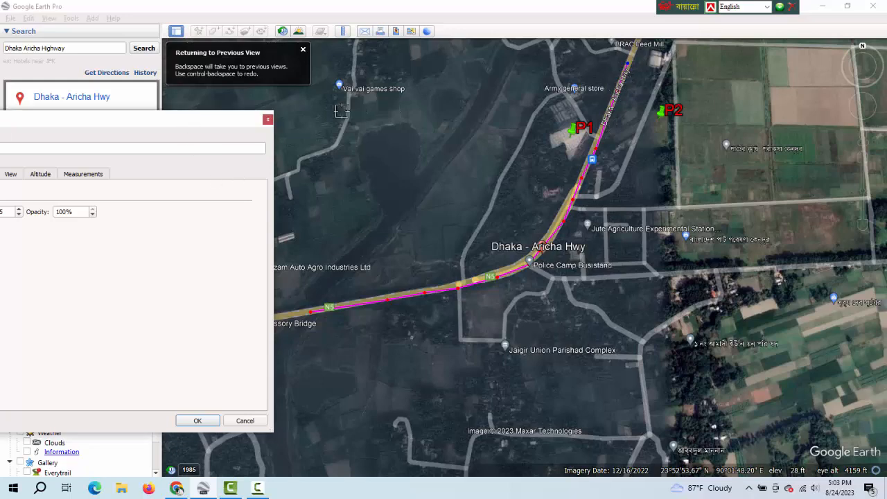
drag(233, 121, 392, 93)
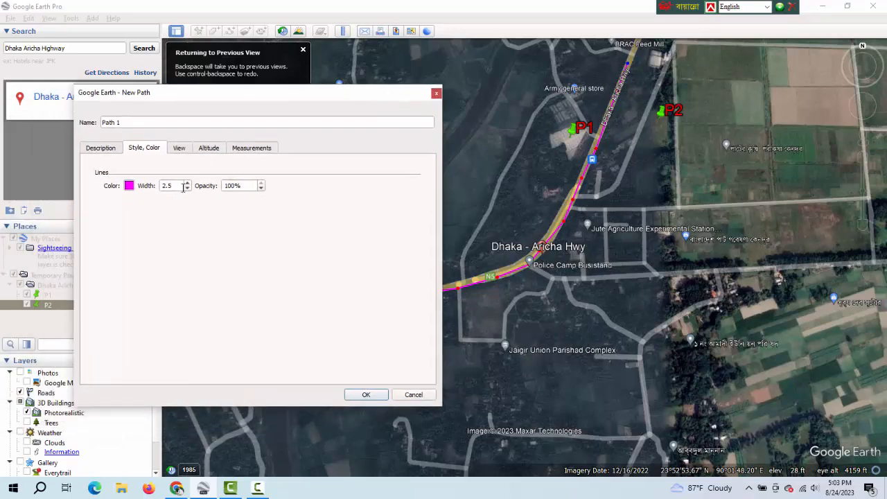
text(5)
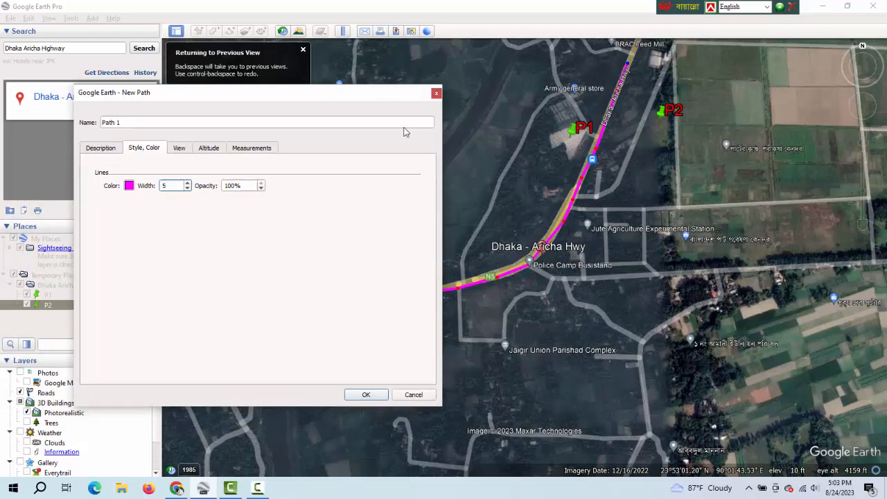
drag(377, 96, 215, 130)
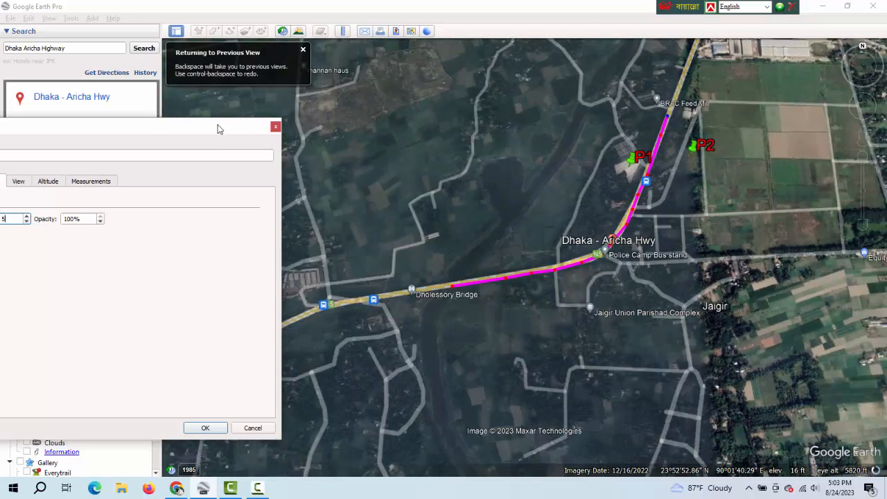
drag(217, 128, 402, 118)
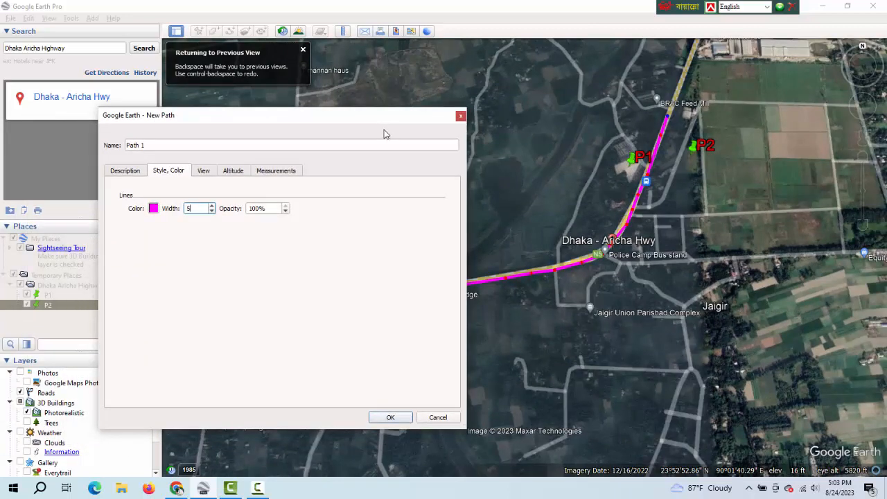
click(391, 417)
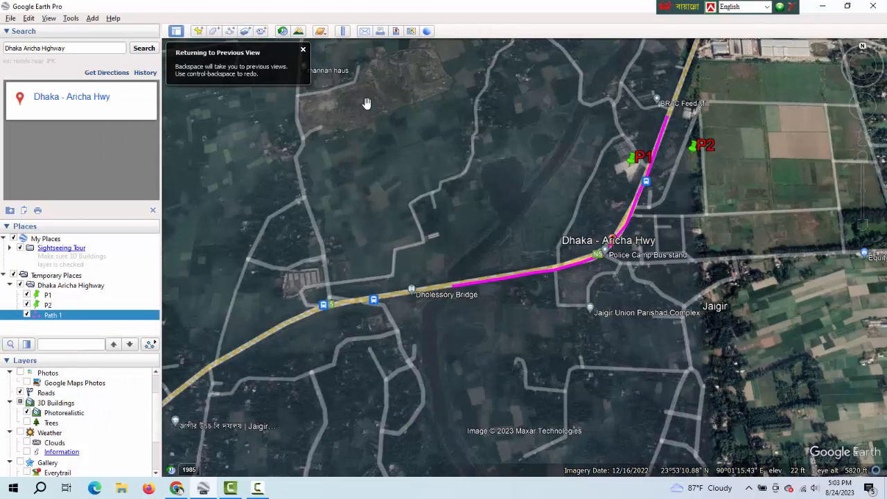
Start a new polygon named Shape 1 and set its line colour to blue (#0000ff).
click(303, 50)
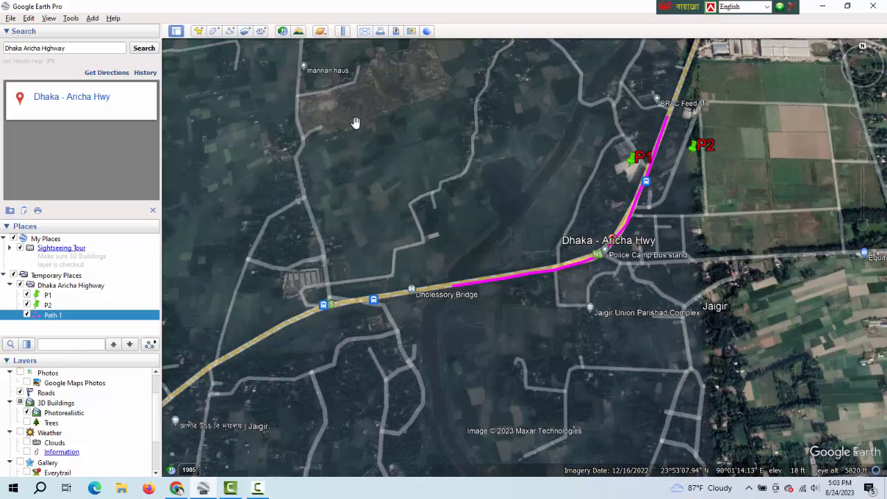
scroll(377, 133, up, 3)
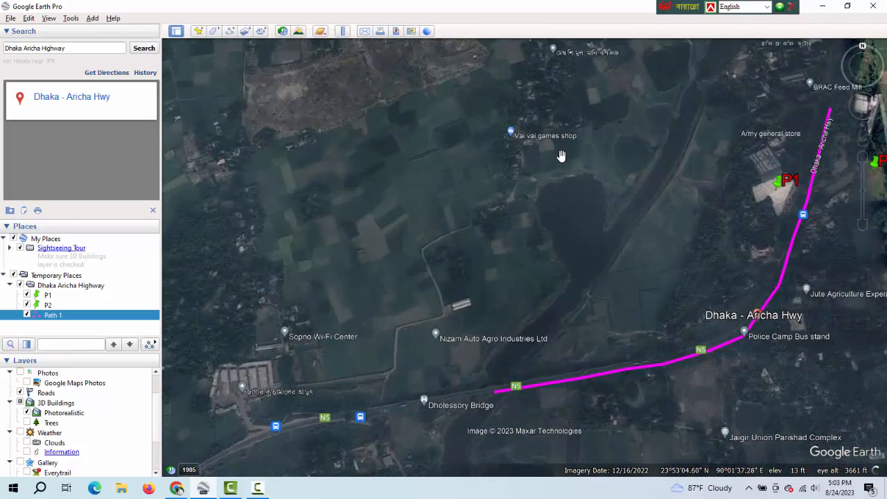
drag(561, 155, 360, 138)
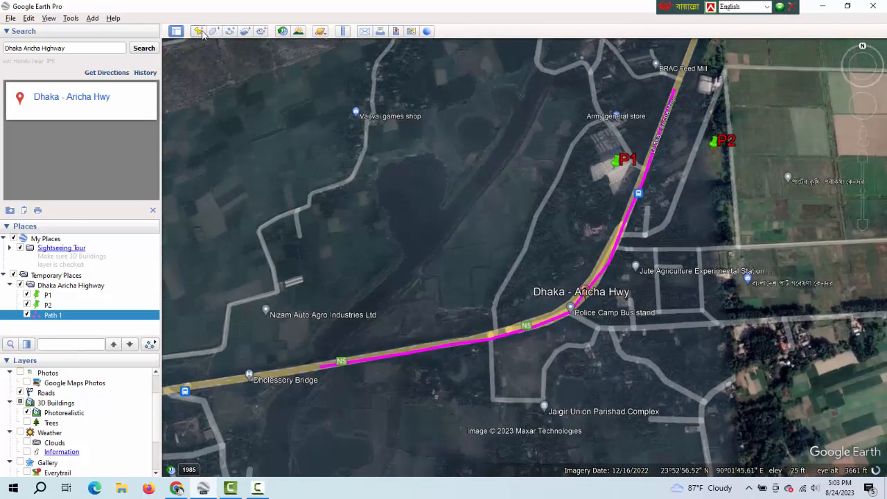
click(214, 31)
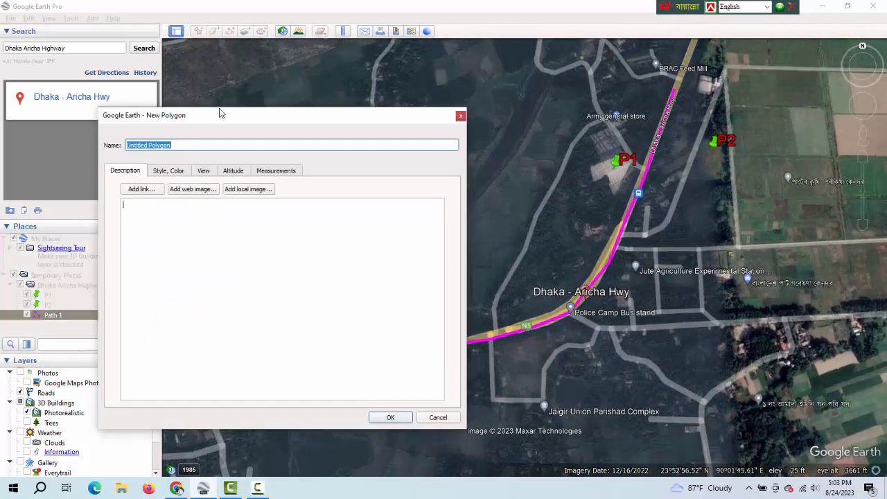
key(BackSpace)
click(178, 175)
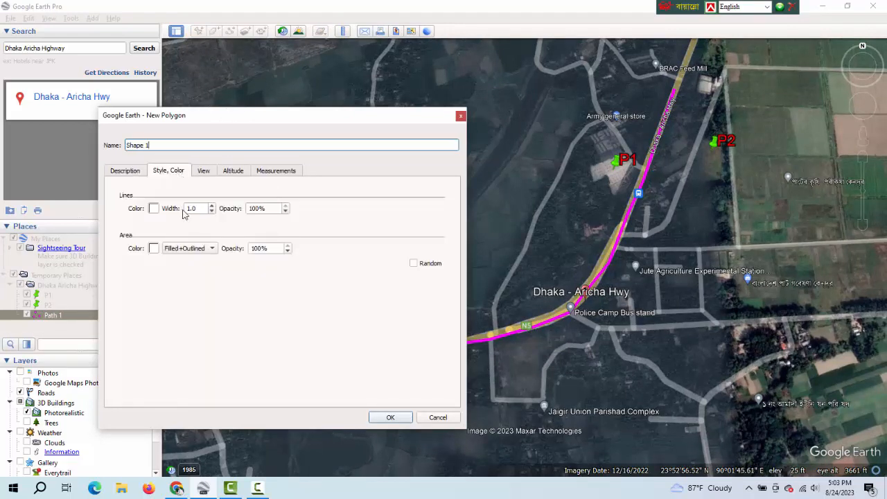
click(154, 209)
click(166, 221)
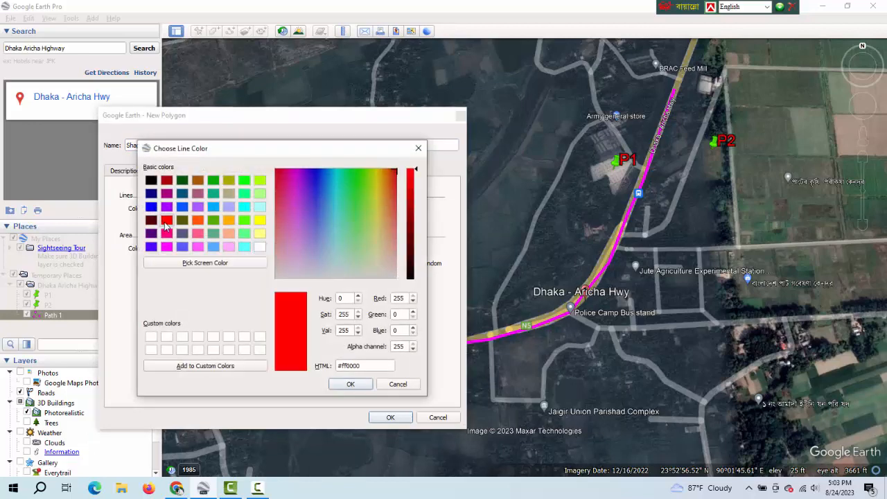
click(151, 207)
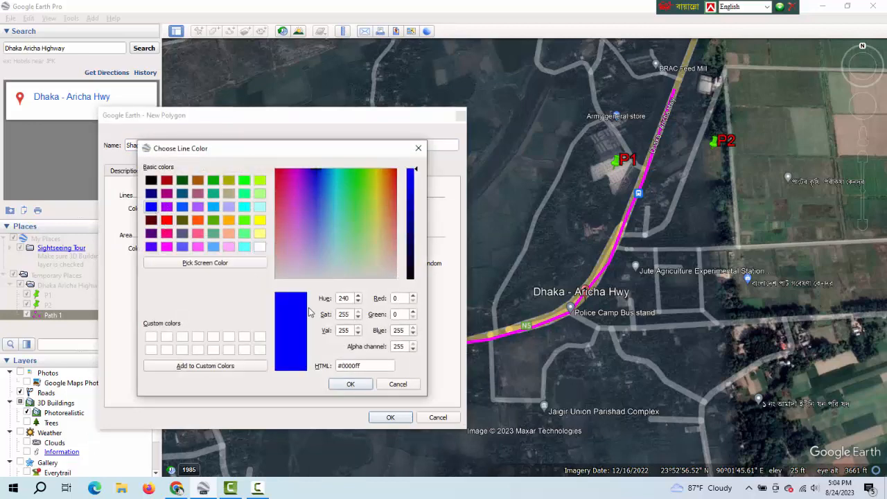
click(353, 384)
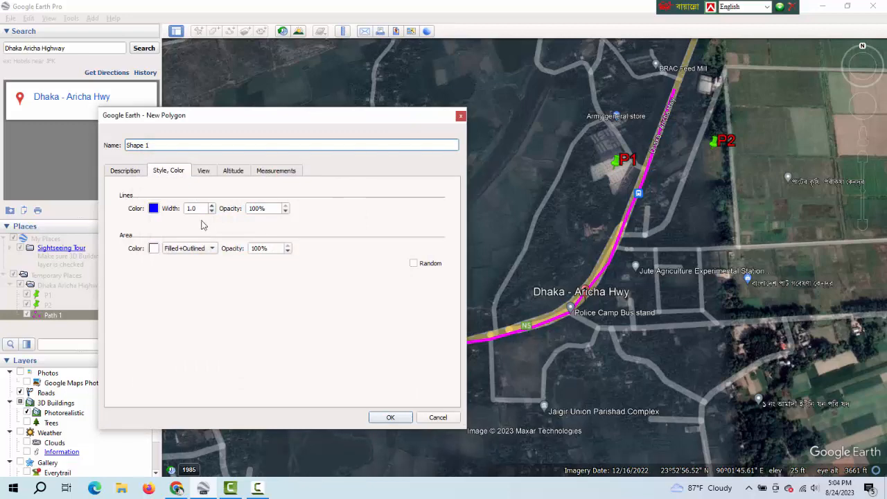
Set Shape 1's line width to 2, its area colour to yellow and its area style to Outlined.
click(211, 212)
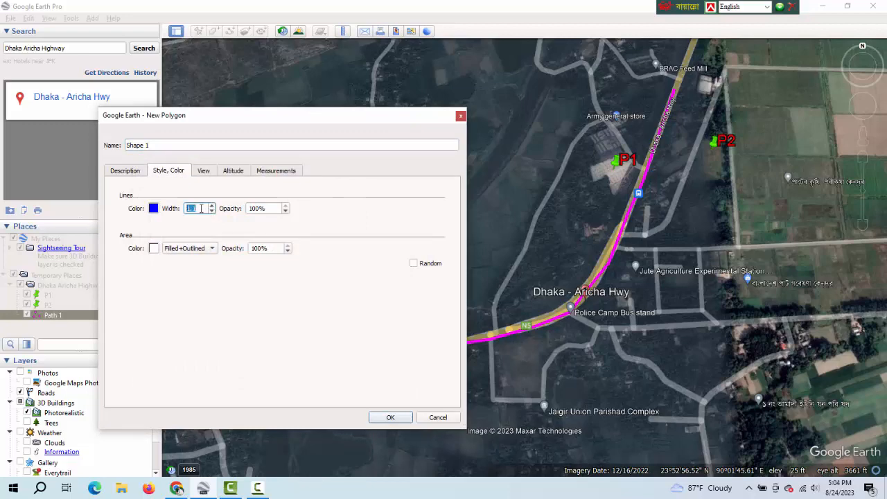
click(154, 249)
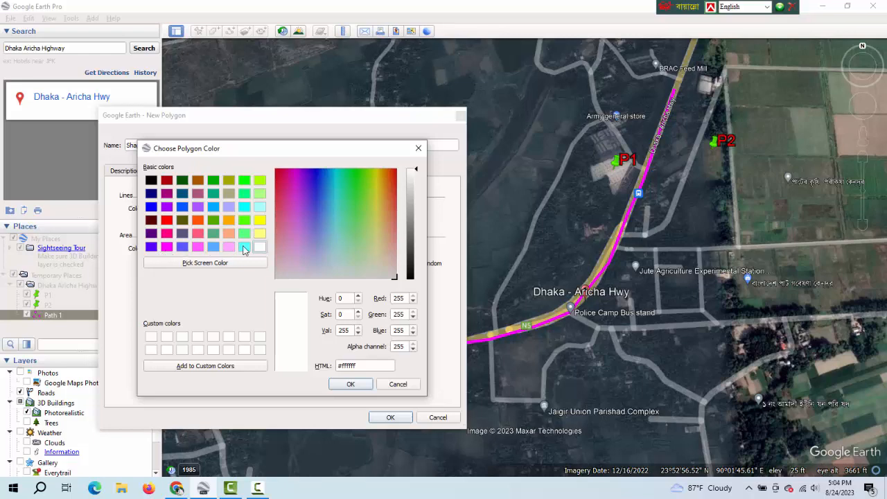
click(244, 247)
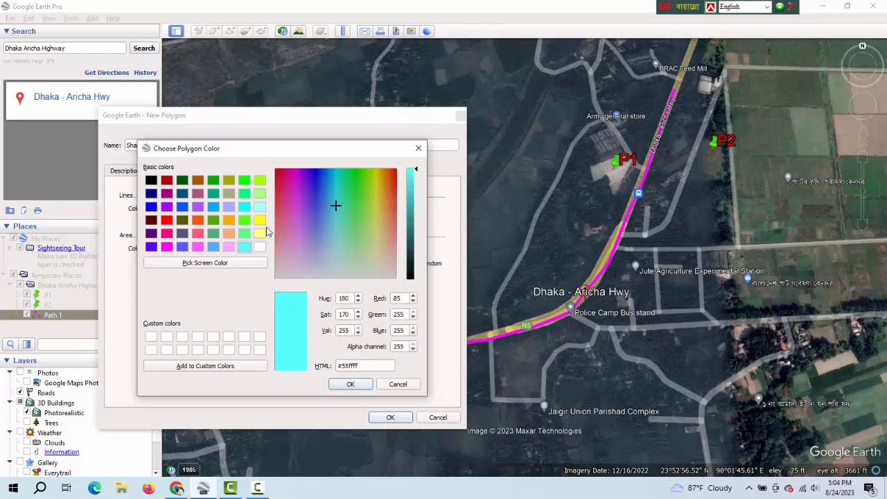
click(260, 221)
click(350, 386)
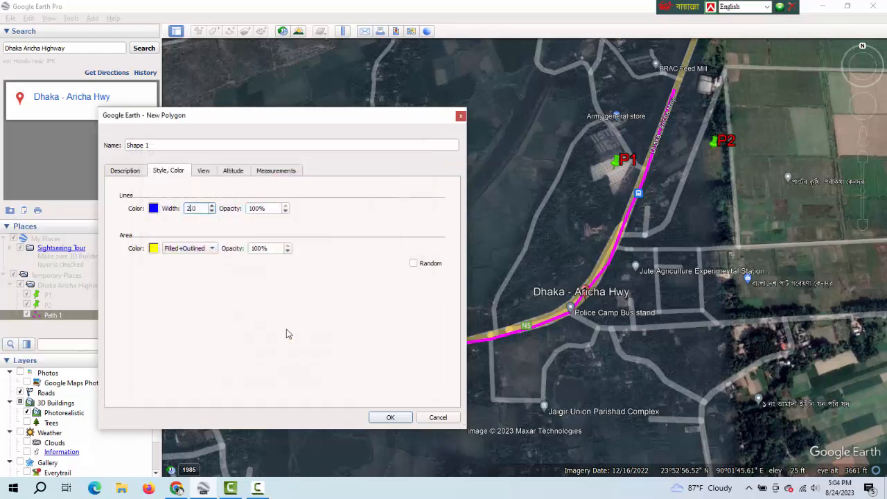
click(213, 250)
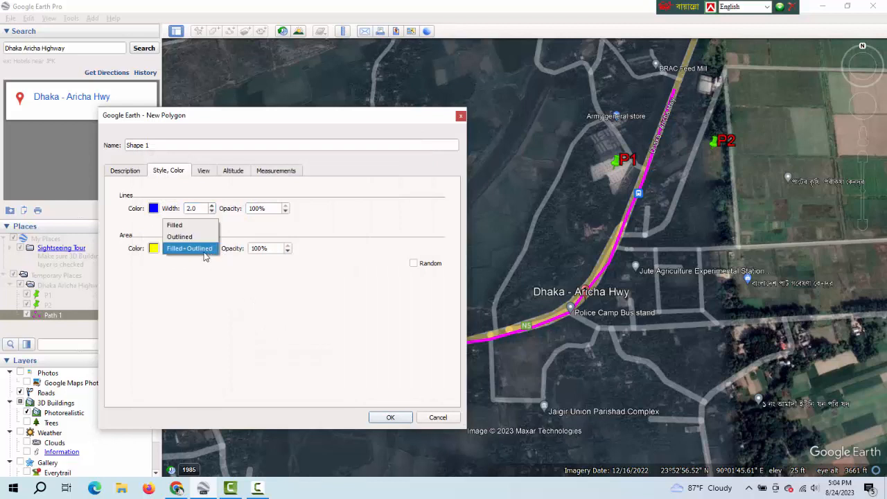
click(200, 237)
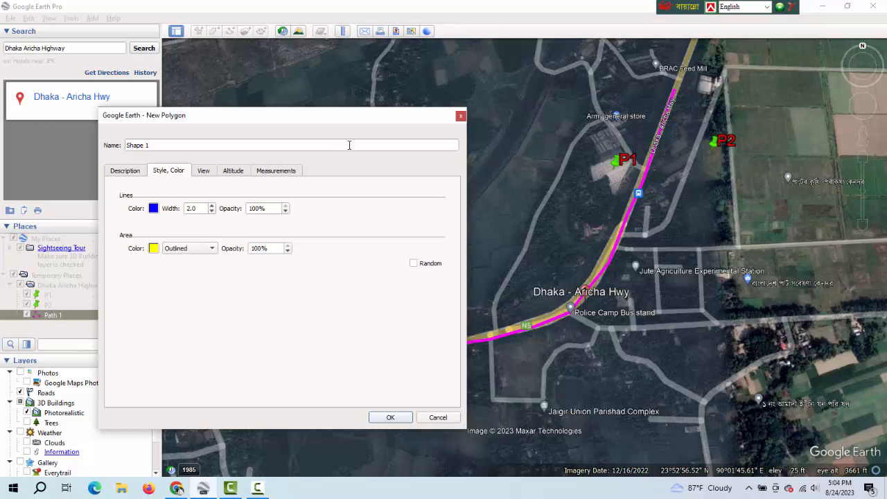
Trace the polygon around the dark water body northwest of the highway, including its rounded bulge, northern arm and channel past Nizam Auto Agro Industries Ltd.
drag(364, 118, 178, 115)
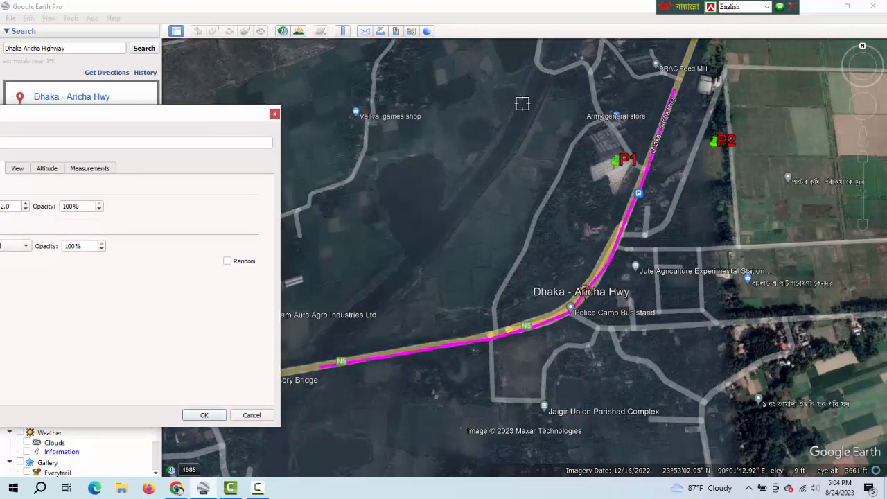
click(533, 69)
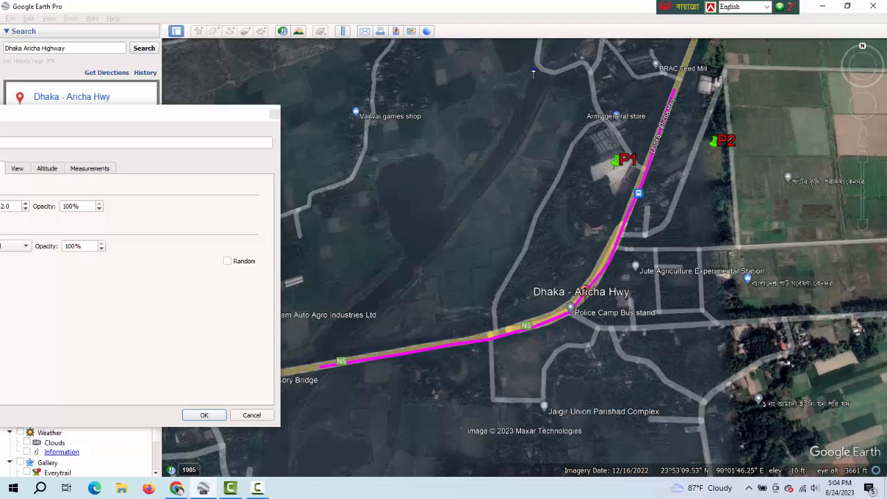
click(520, 95)
click(505, 88)
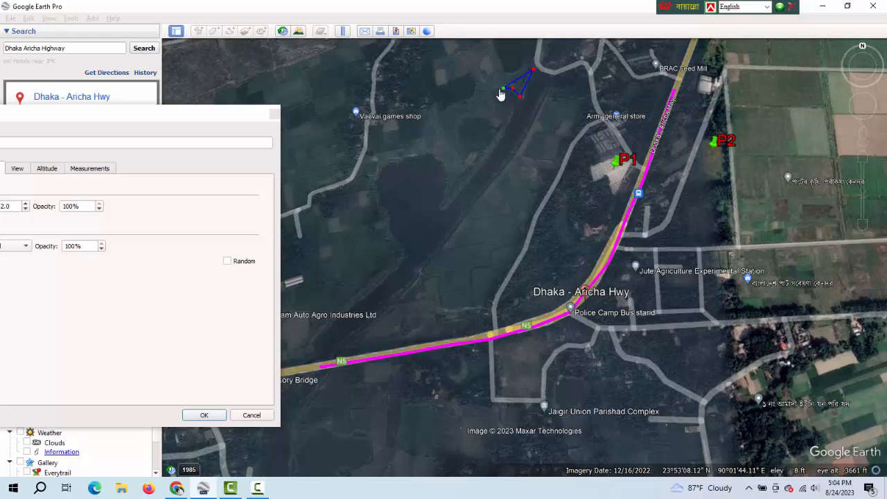
click(493, 89)
click(499, 102)
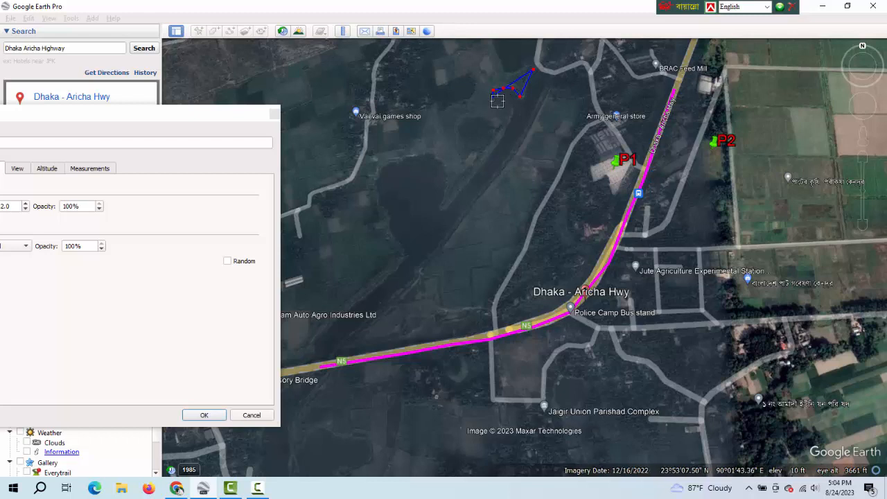
click(505, 106)
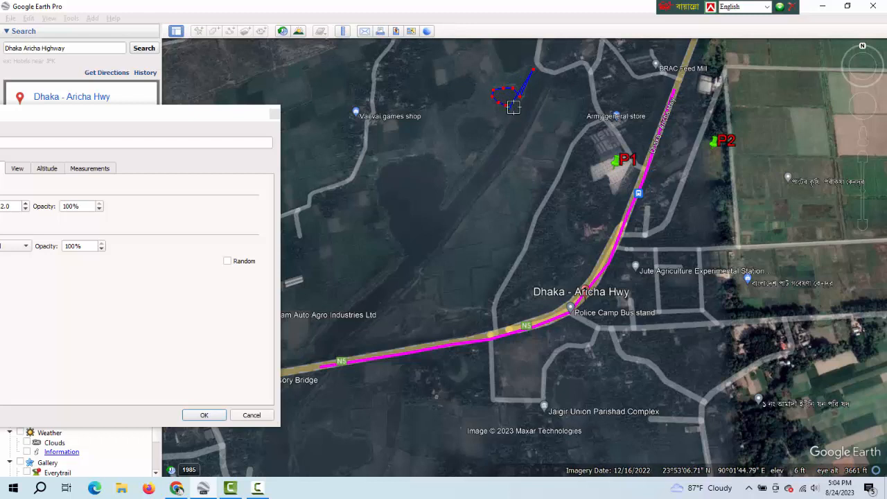
click(512, 122)
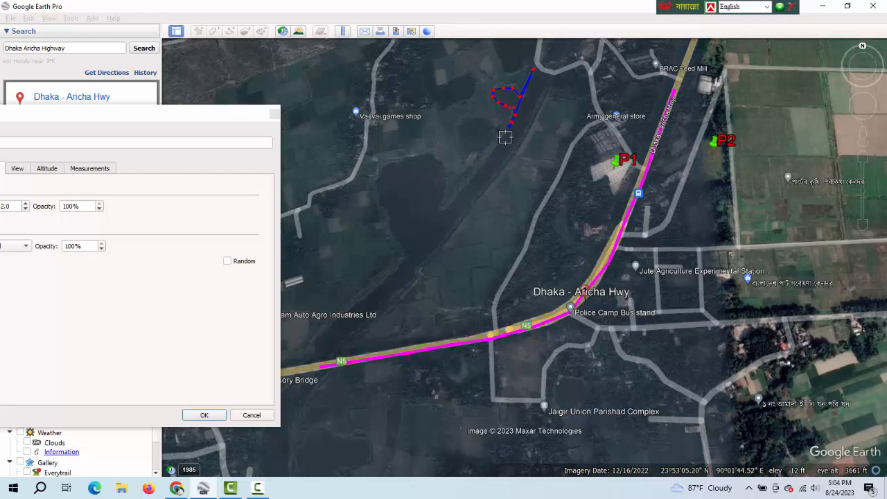
click(501, 144)
click(493, 153)
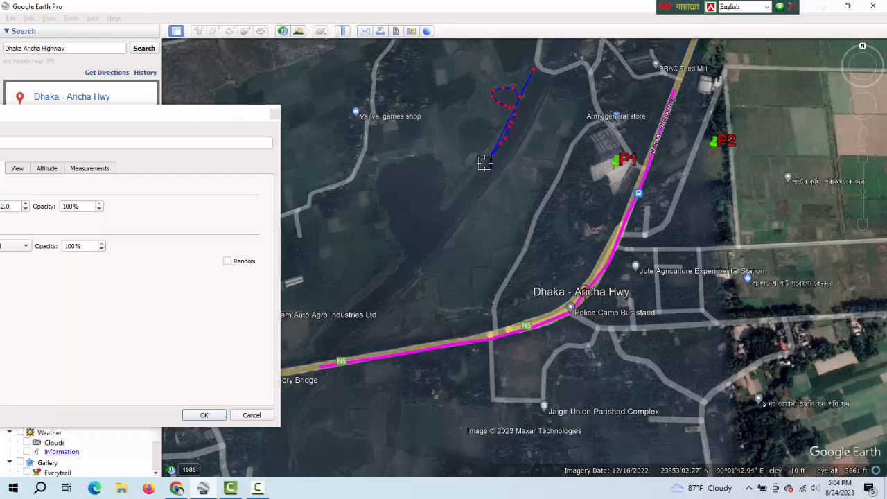
click(484, 163)
click(475, 173)
click(464, 185)
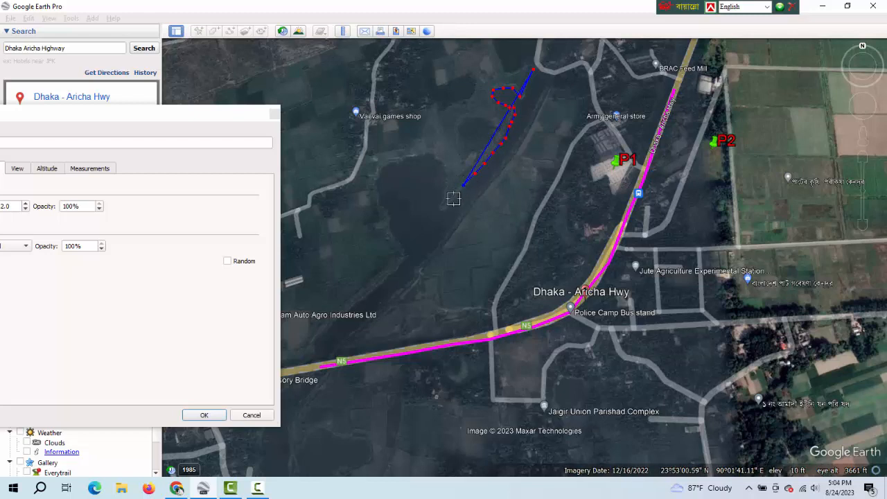
click(451, 203)
click(445, 210)
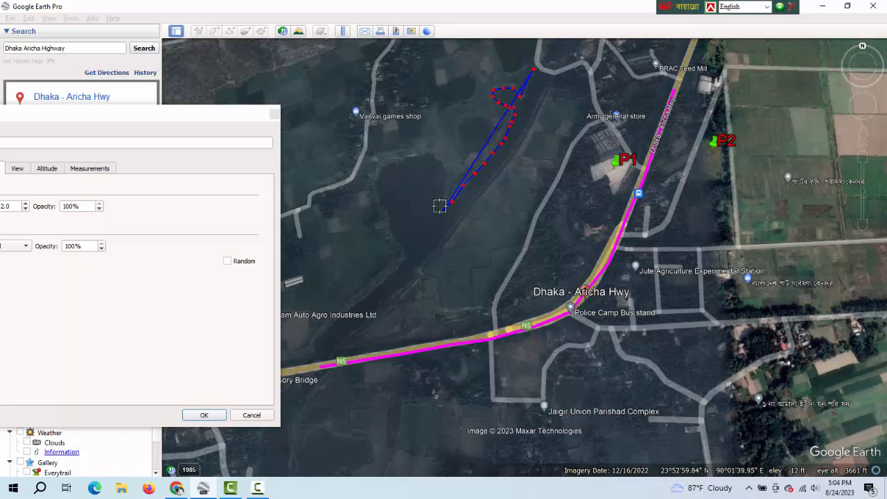
click(441, 206)
click(443, 193)
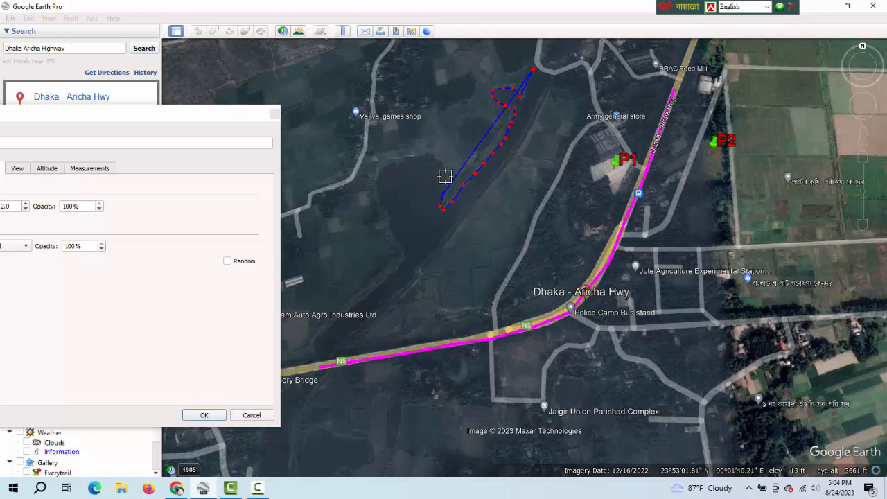
click(445, 177)
click(441, 166)
click(434, 157)
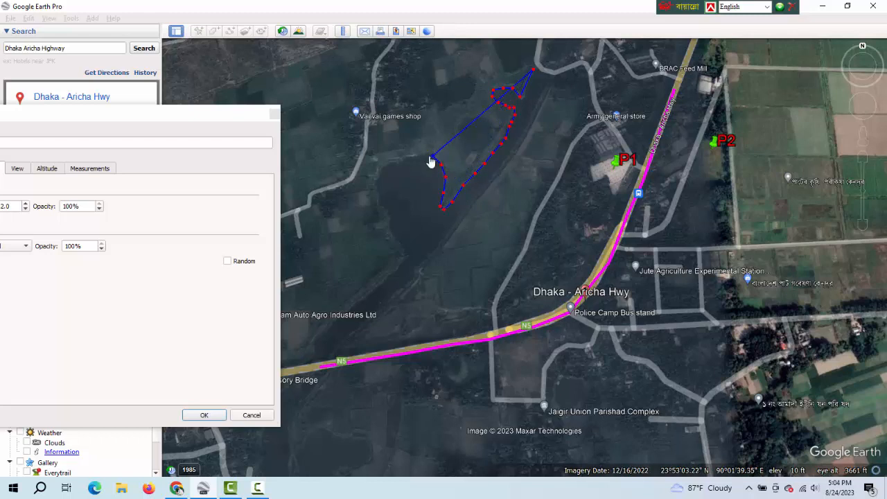
click(428, 155)
click(421, 155)
click(412, 155)
click(401, 159)
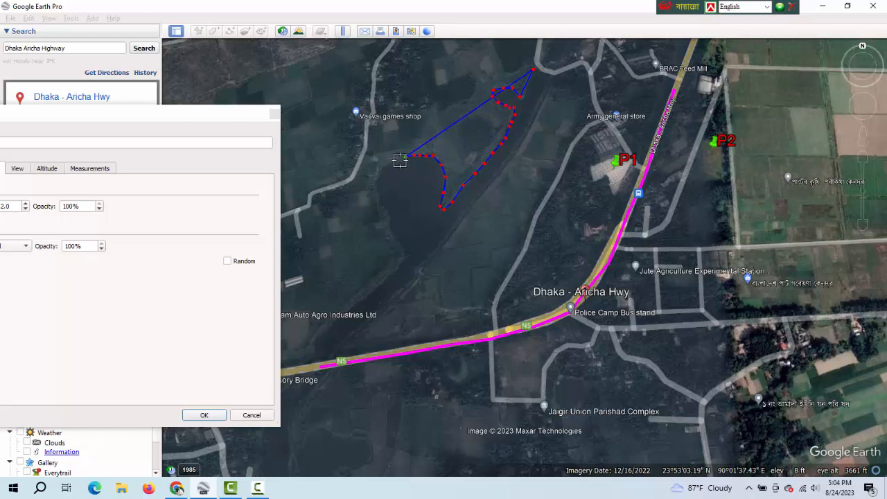
click(390, 162)
click(384, 165)
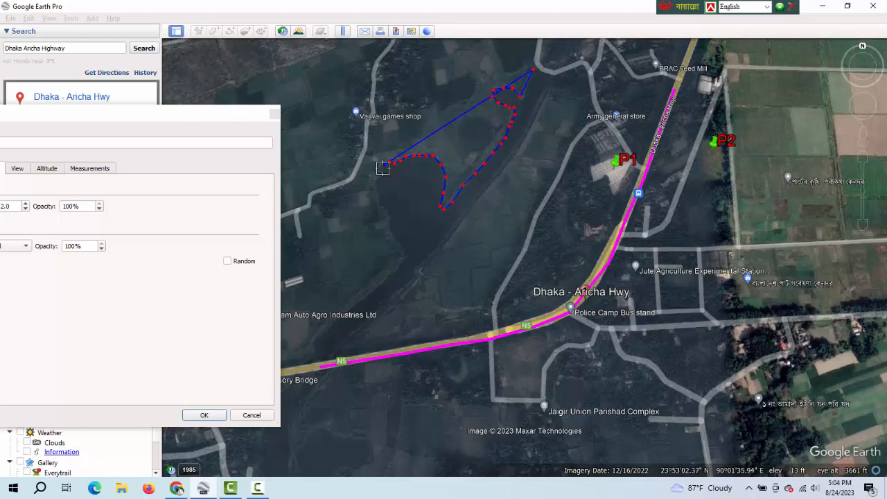
click(382, 170)
click(378, 176)
click(377, 184)
click(377, 193)
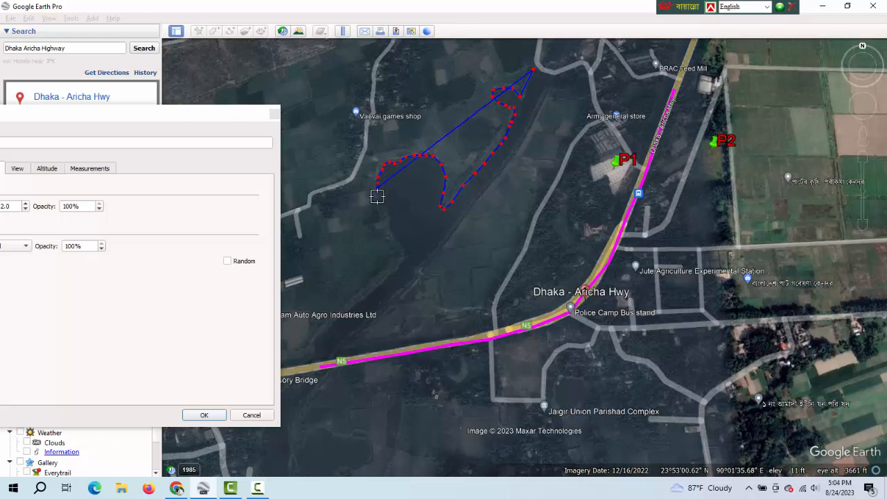
click(378, 200)
click(379, 204)
click(384, 210)
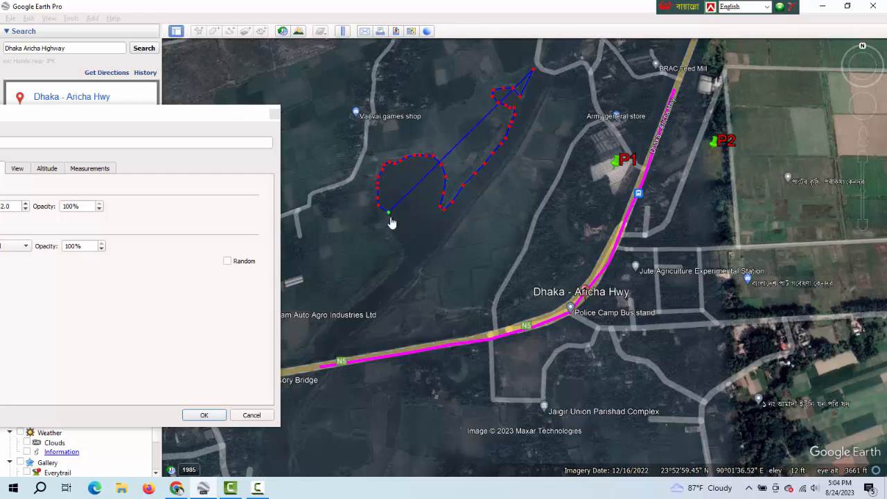
click(387, 214)
click(390, 218)
click(391, 232)
click(398, 238)
click(403, 245)
click(404, 252)
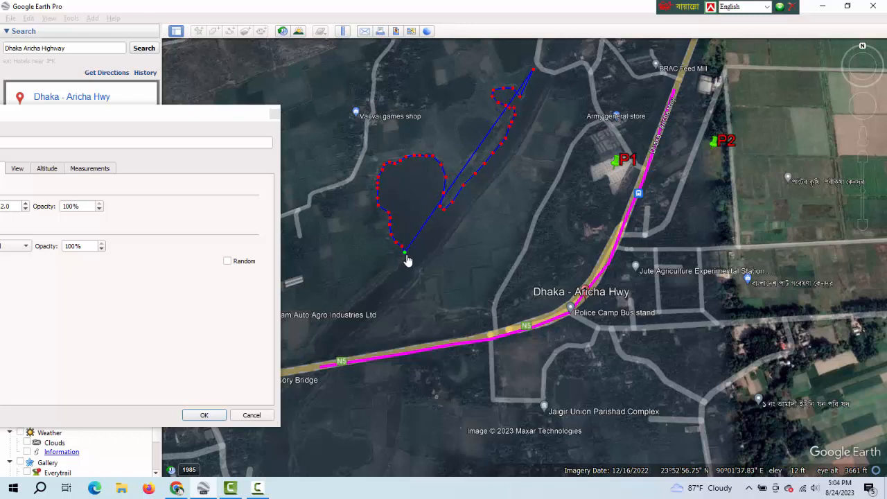
click(374, 292)
click(350, 310)
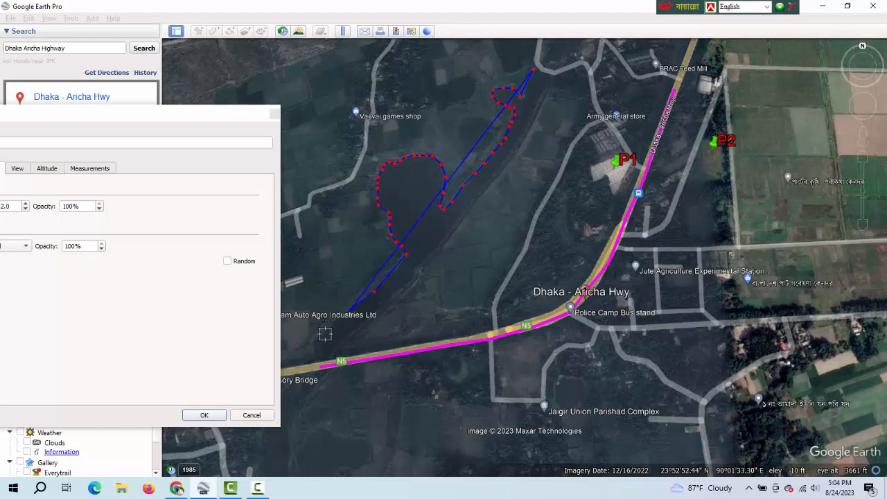
click(321, 336)
click(316, 348)
click(323, 359)
click(331, 357)
click(339, 352)
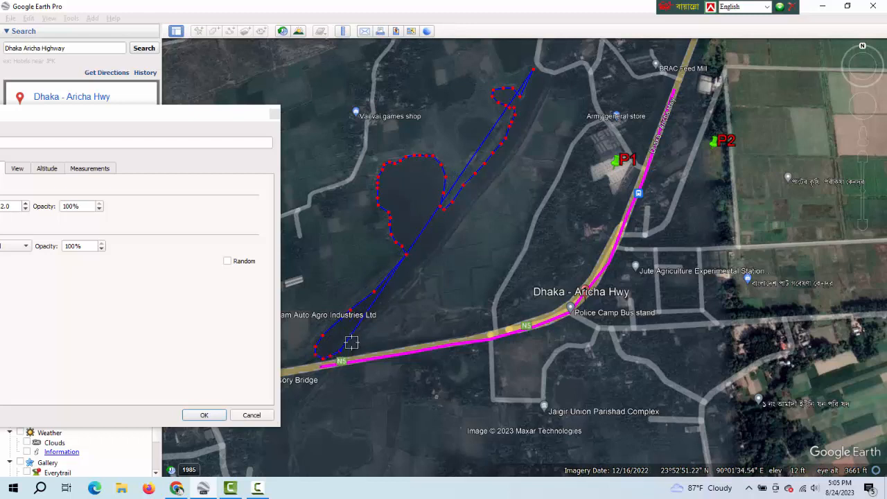
click(352, 341)
click(362, 326)
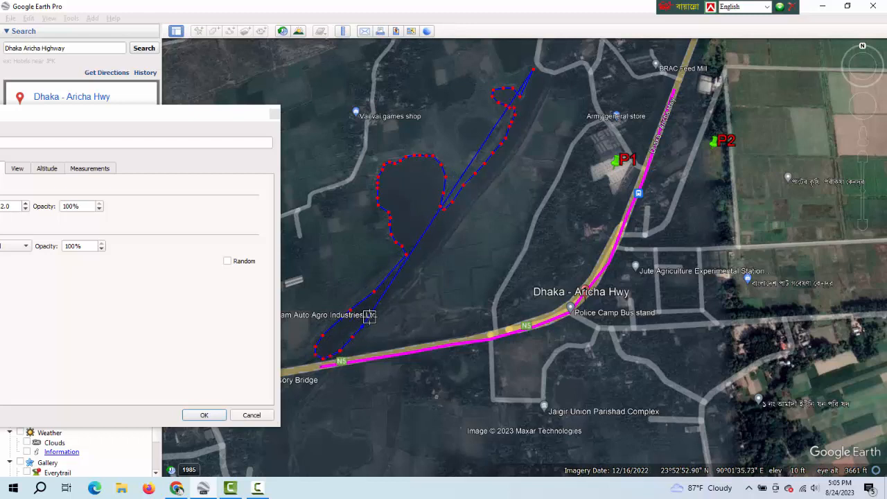
click(382, 311)
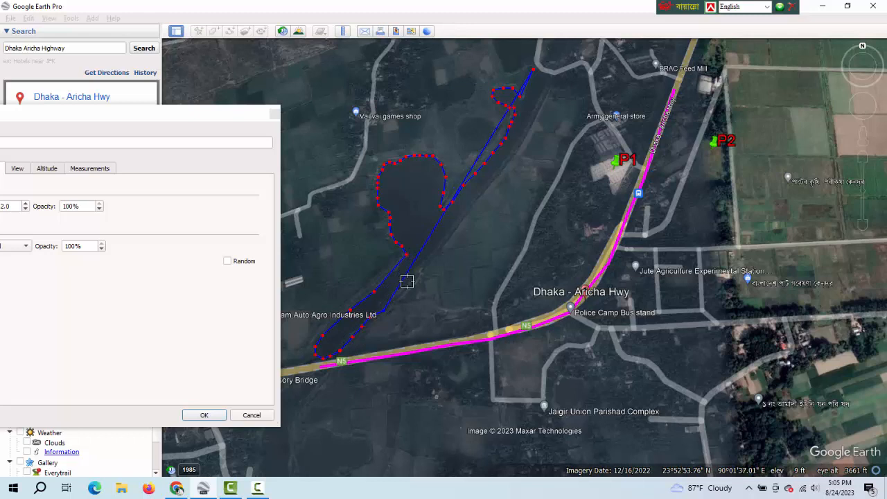
click(406, 288)
click(411, 280)
click(415, 271)
click(424, 260)
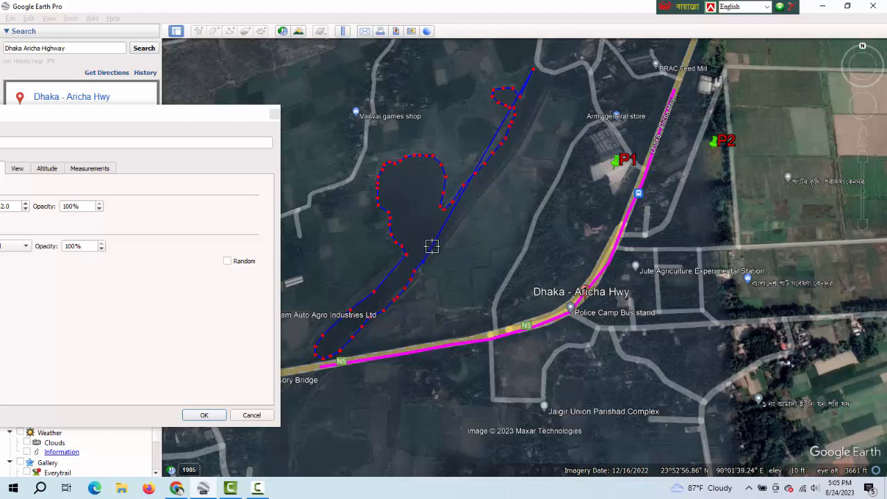
click(436, 246)
click(449, 229)
click(464, 210)
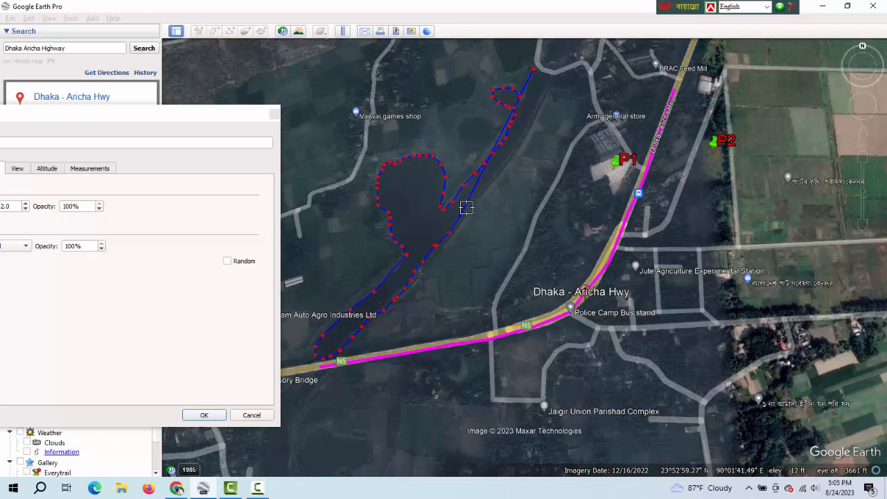
click(475, 199)
click(483, 184)
click(499, 168)
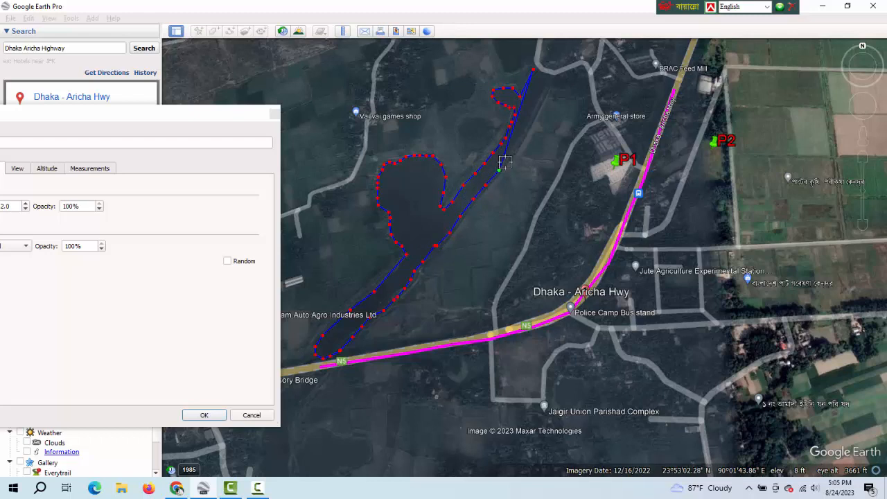
click(511, 159)
click(519, 142)
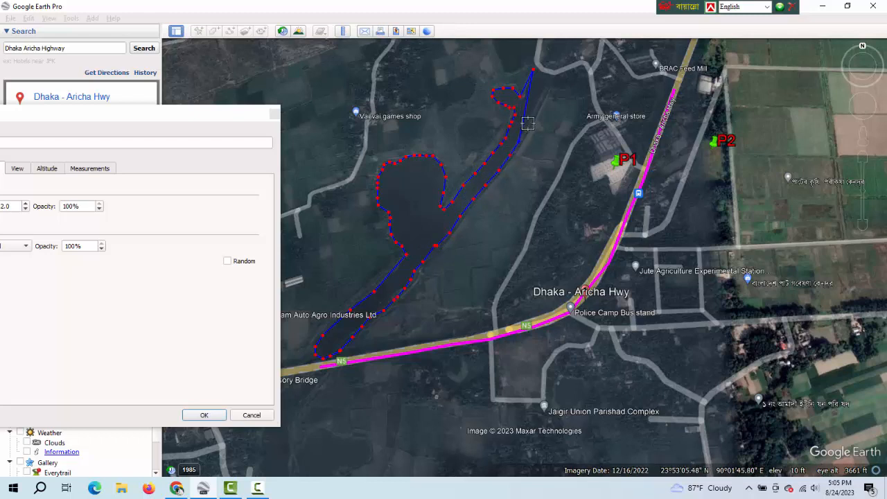
click(528, 125)
click(542, 102)
click(545, 86)
click(547, 79)
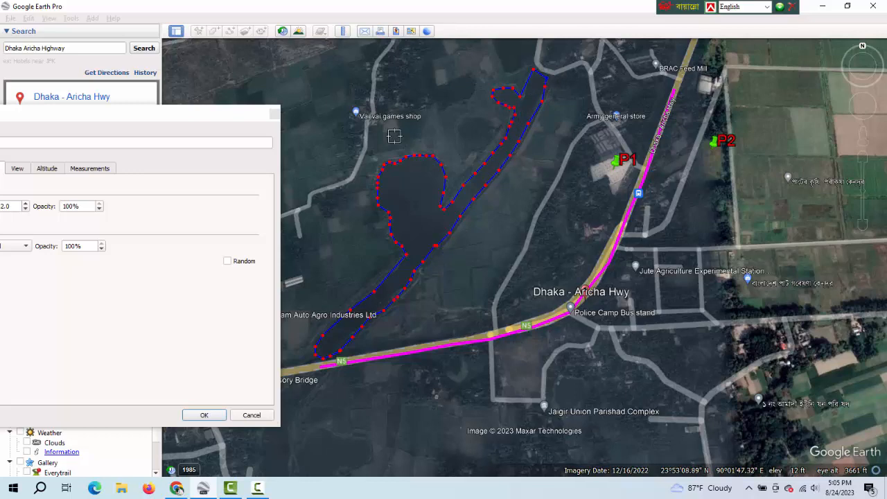
Bring the New Polygon dialog back into full view and save the traced polygon Shape 1.
click(191, 113)
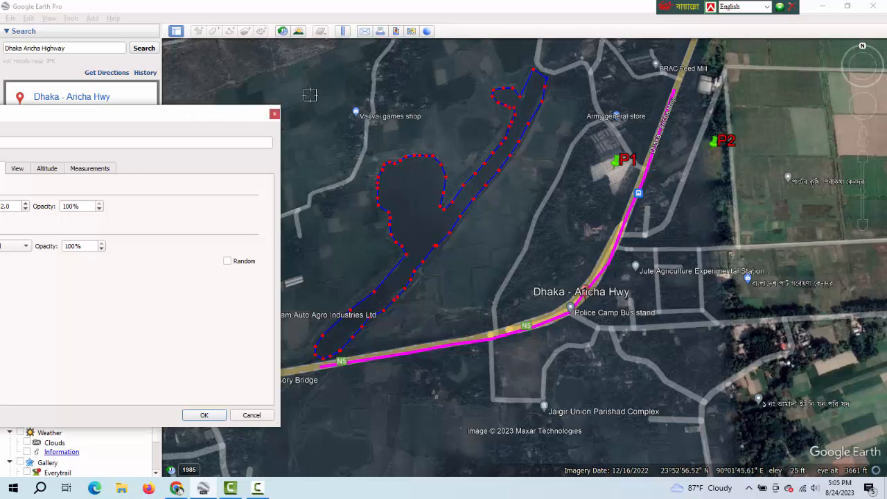
drag(258, 106, 490, 90)
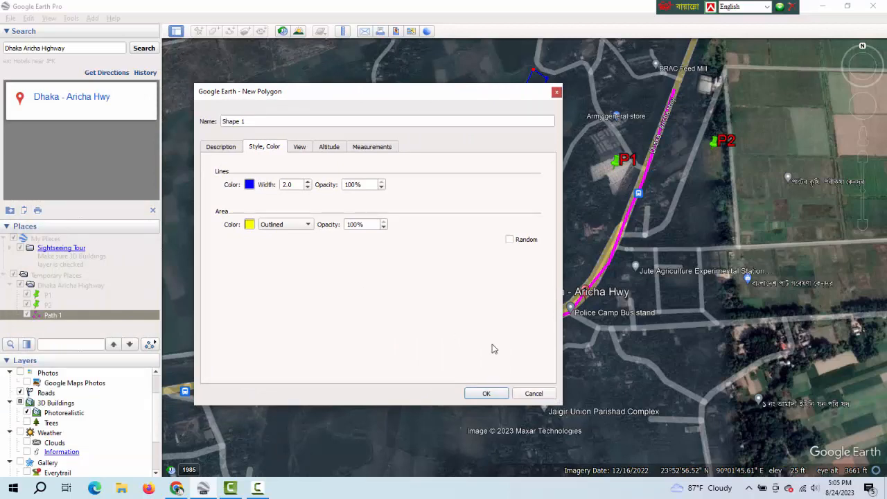
click(486, 394)
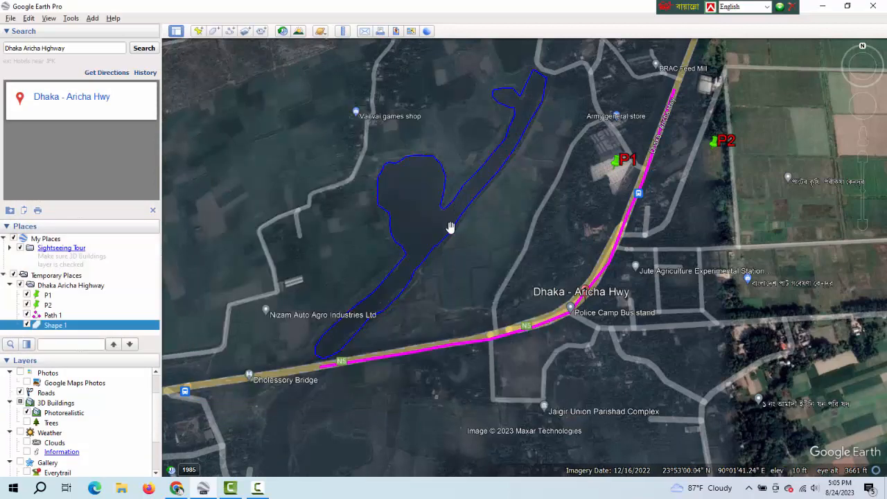
Review Shape 1's properties and set its measurement units to Square Kilometers for area and Meters for perimeter.
right_click(78, 325)
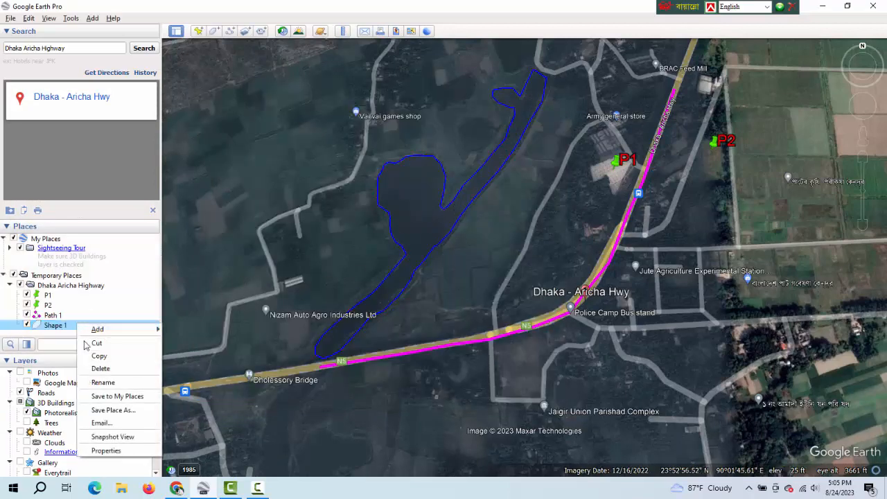
click(118, 451)
click(268, 147)
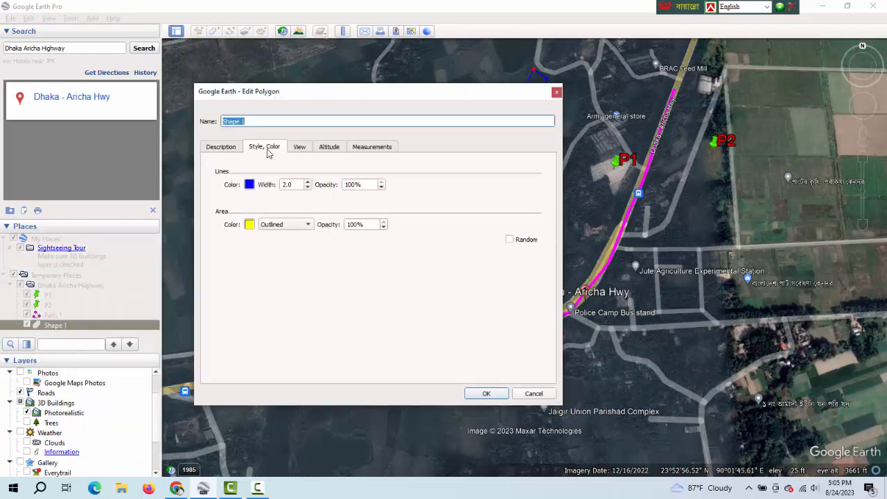
click(301, 148)
click(330, 147)
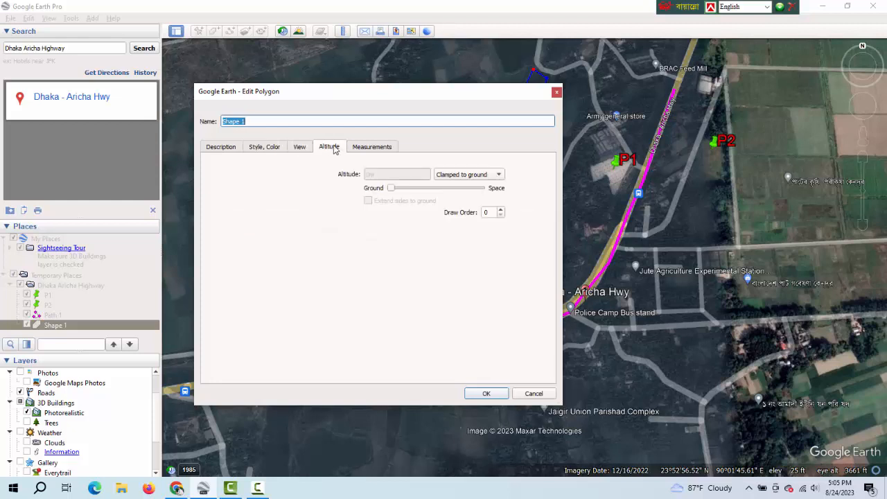
click(366, 148)
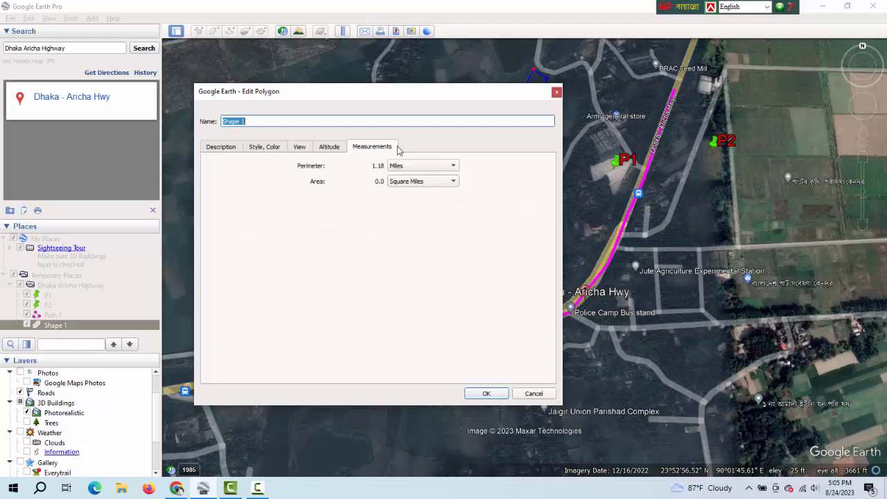
click(448, 183)
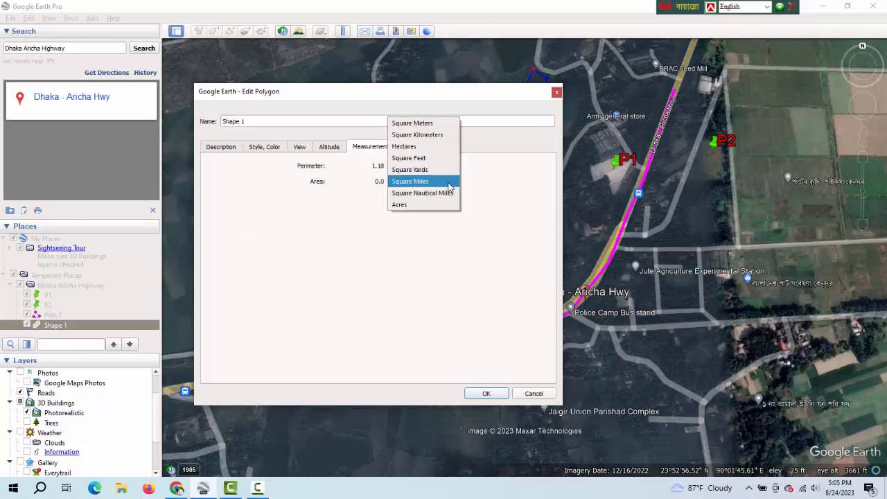
click(435, 135)
click(441, 167)
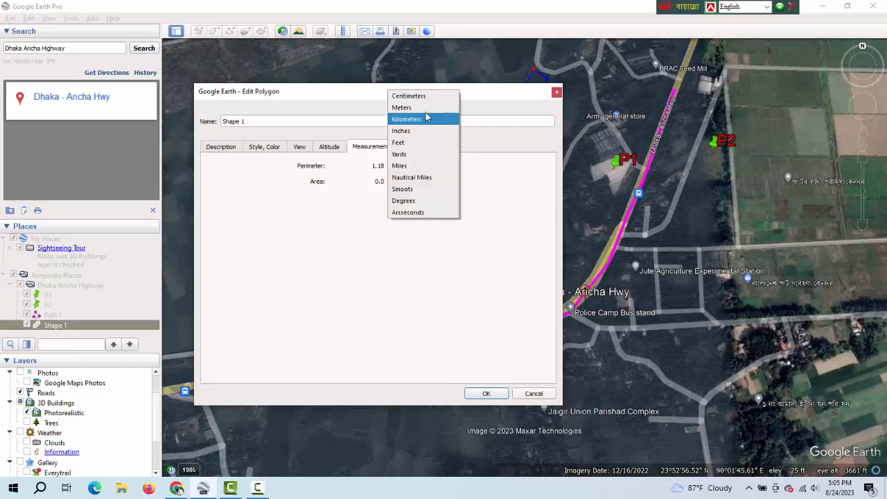
click(428, 109)
click(487, 394)
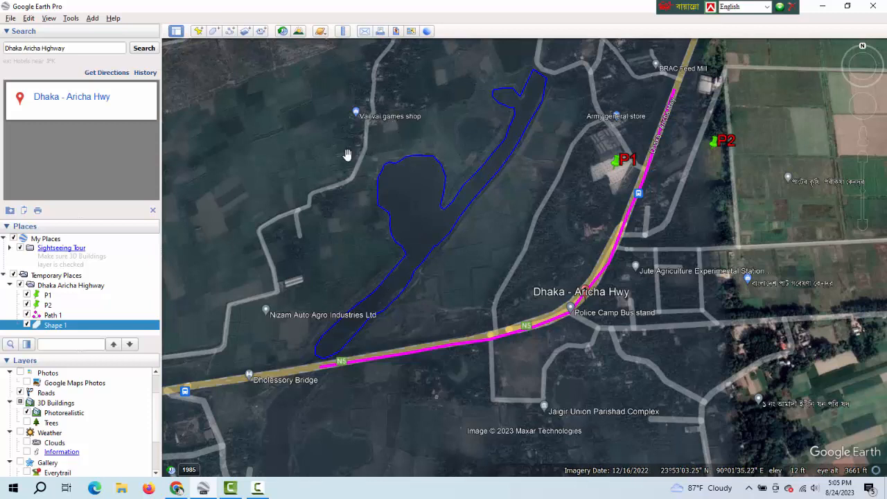
Measure the perimeter and area of the dark four-cornered field west of Vai vai games shop with the polygon ruler, then close the ruler.
click(342, 32)
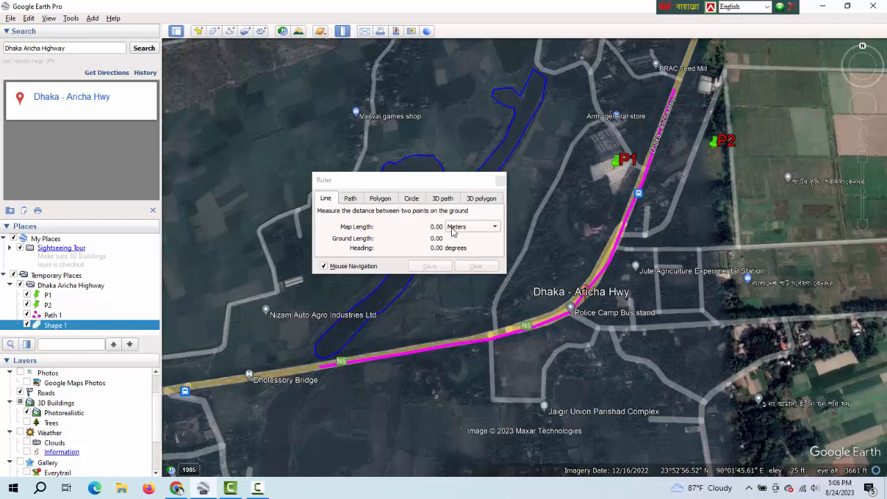
click(392, 200)
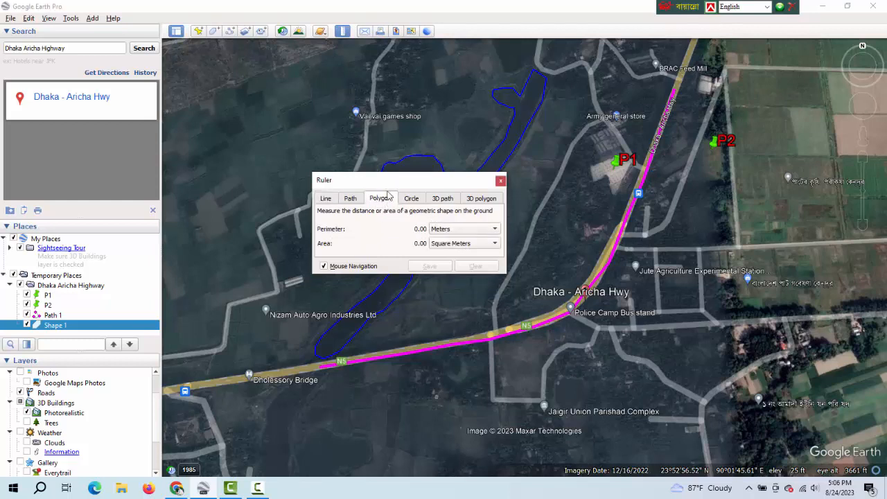
drag(390, 184, 616, 154)
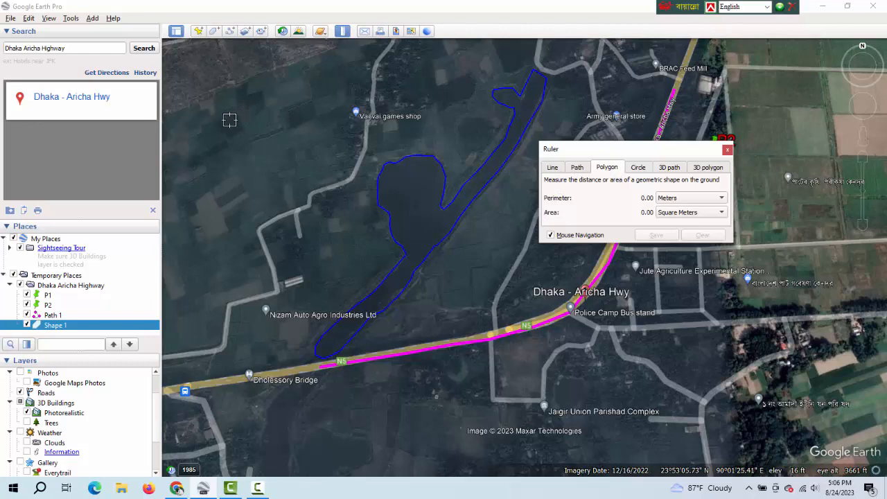
scroll(222, 121, up, 3)
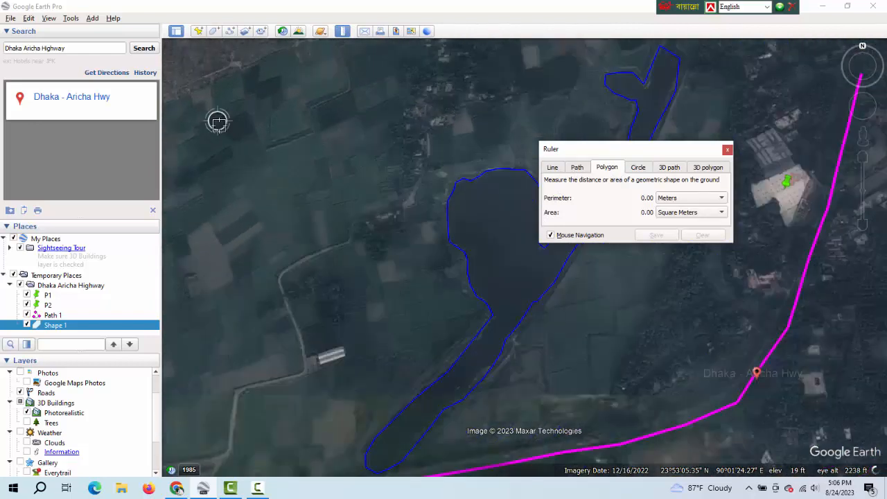
scroll(220, 122, up, 4)
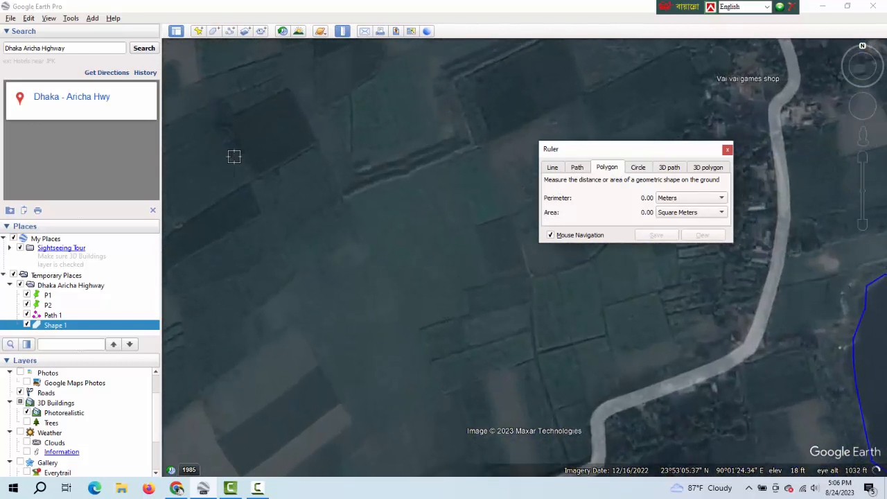
click(227, 120)
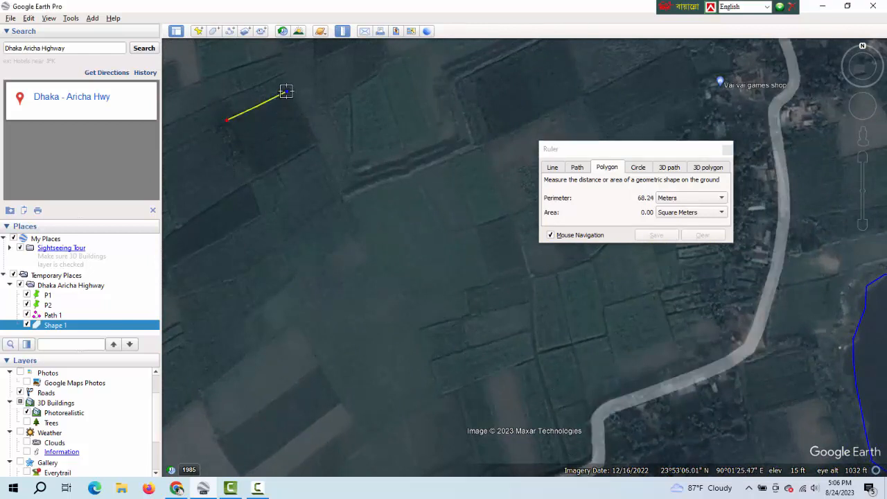
click(312, 142)
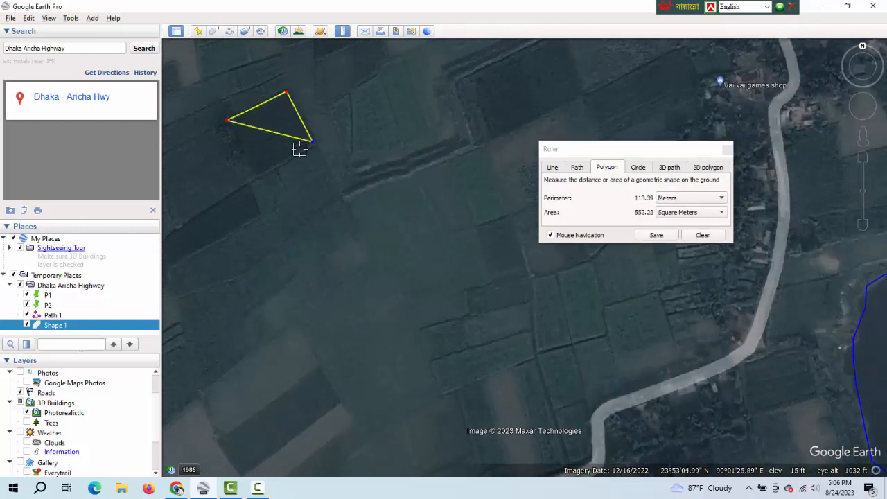
click(255, 176)
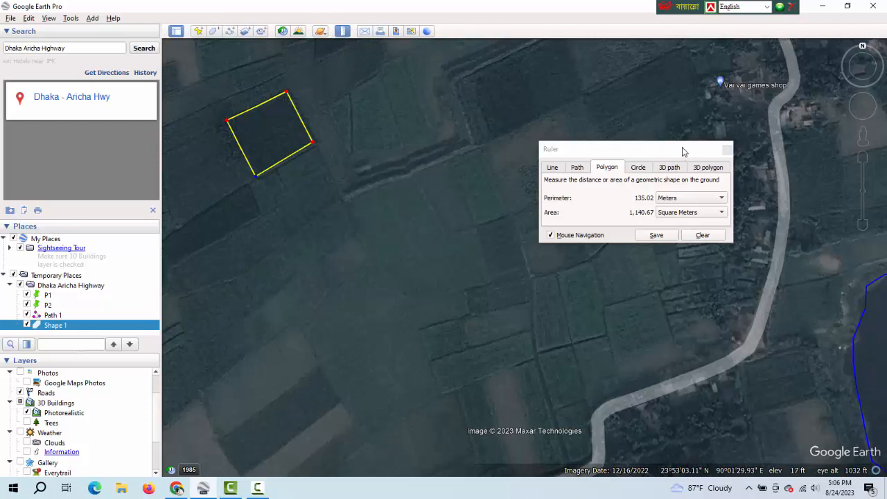
click(654, 149)
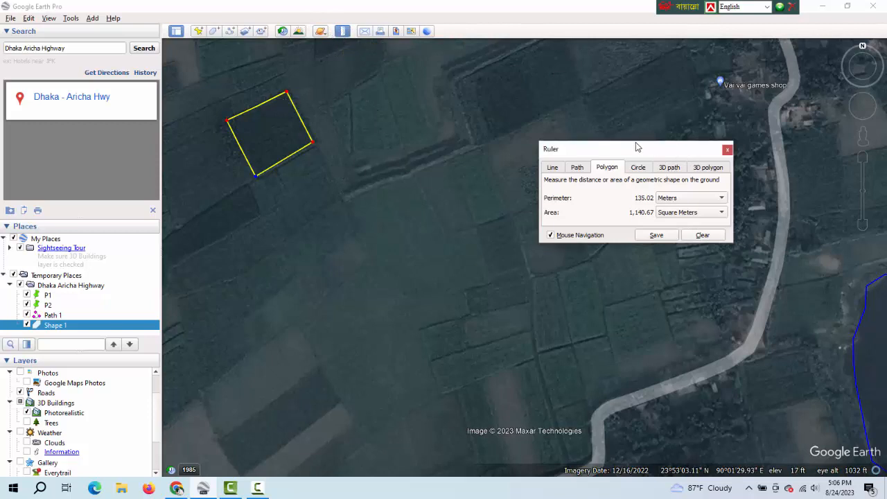
drag(638, 147, 539, 145)
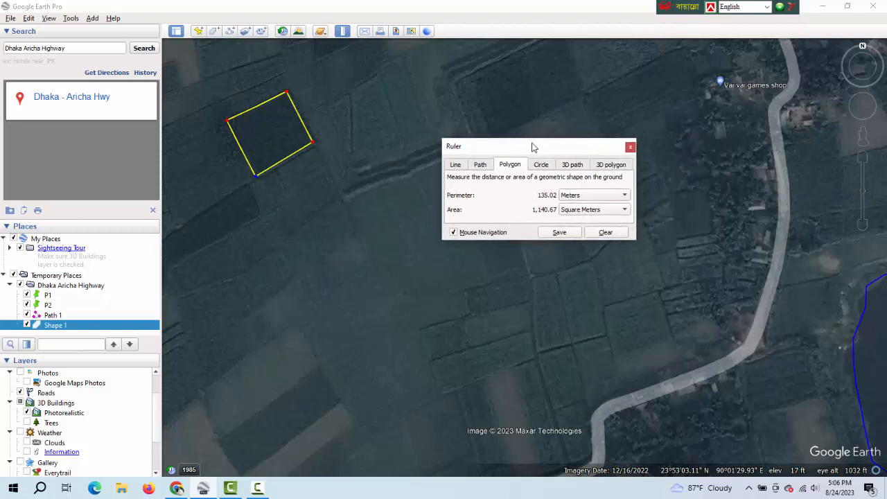
click(631, 147)
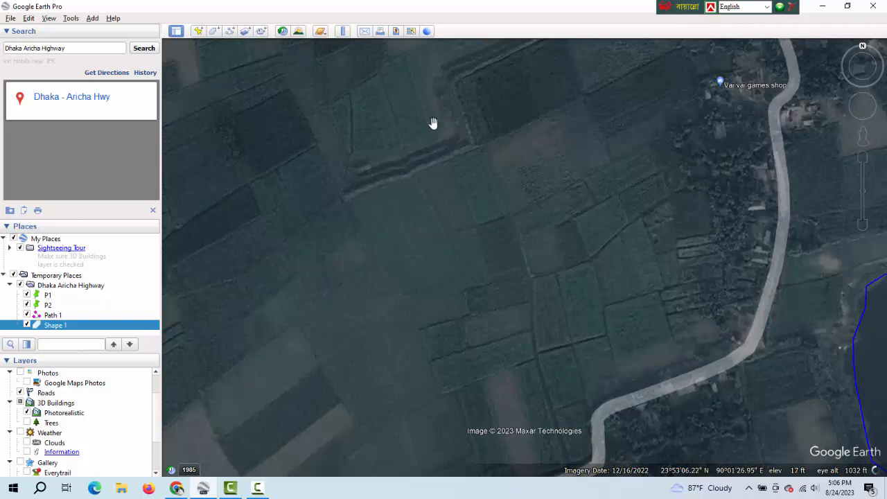
View historical imagery of the highway area from 11/2005 and a more recent date, then return to the current imagery.
scroll(528, 168, down, 3)
scroll(528, 168, down, 3)
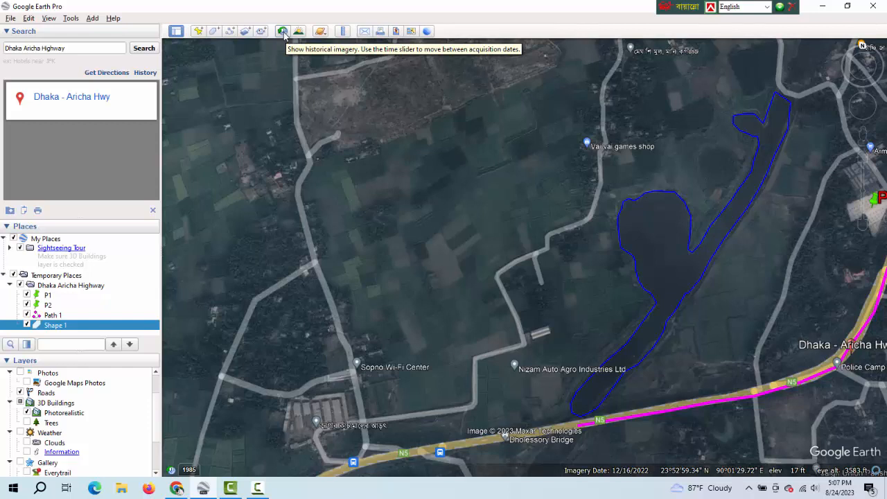
click(284, 33)
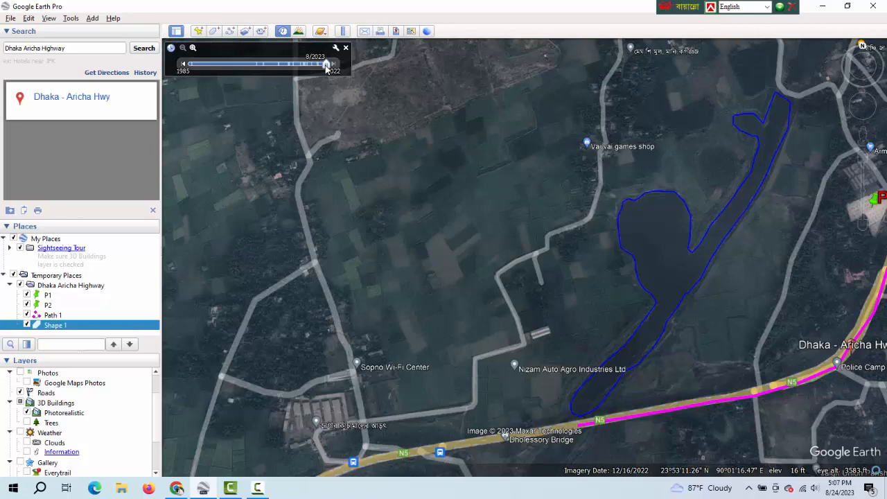
drag(326, 66, 264, 66)
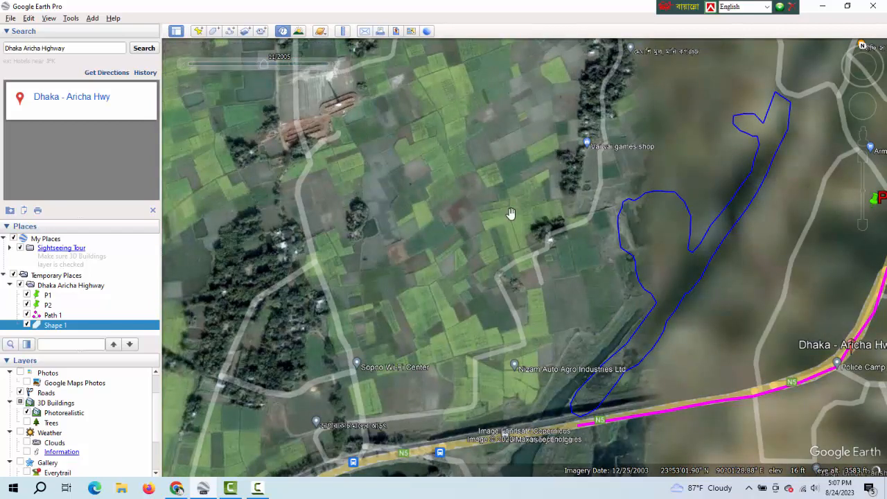
mouse_move(284, 59)
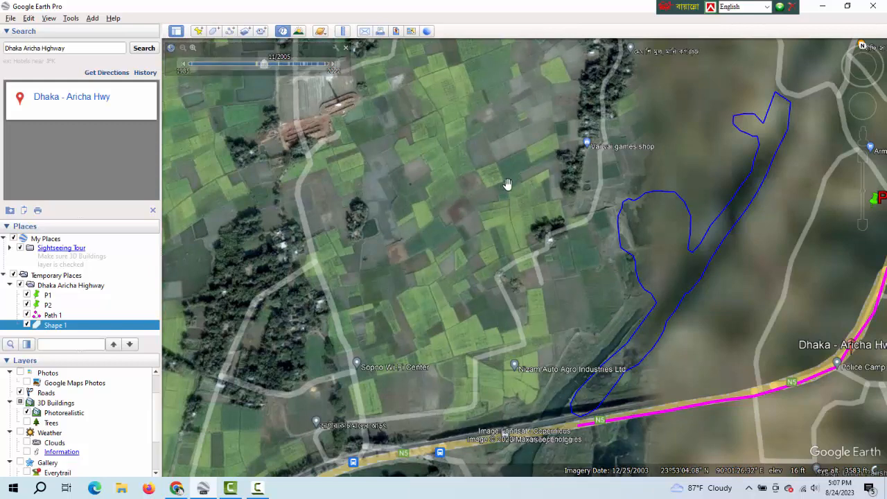
scroll(513, 191, down, 5)
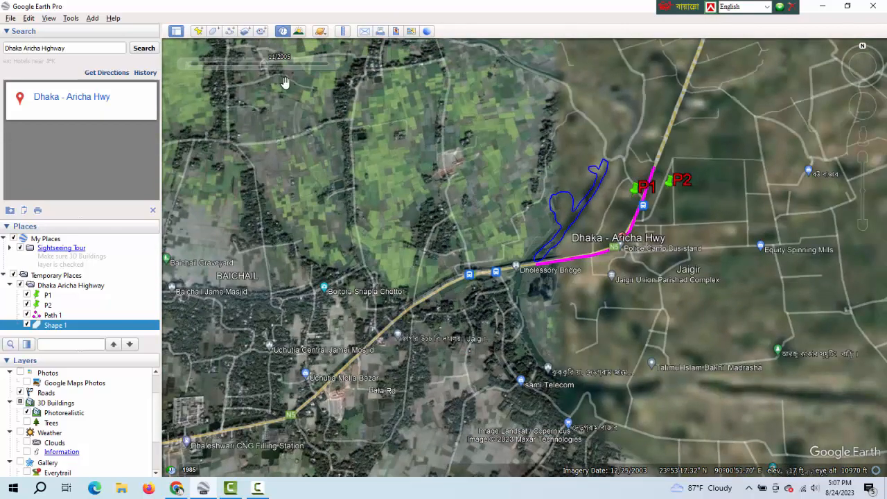
mouse_move(271, 74)
drag(264, 64, 290, 65)
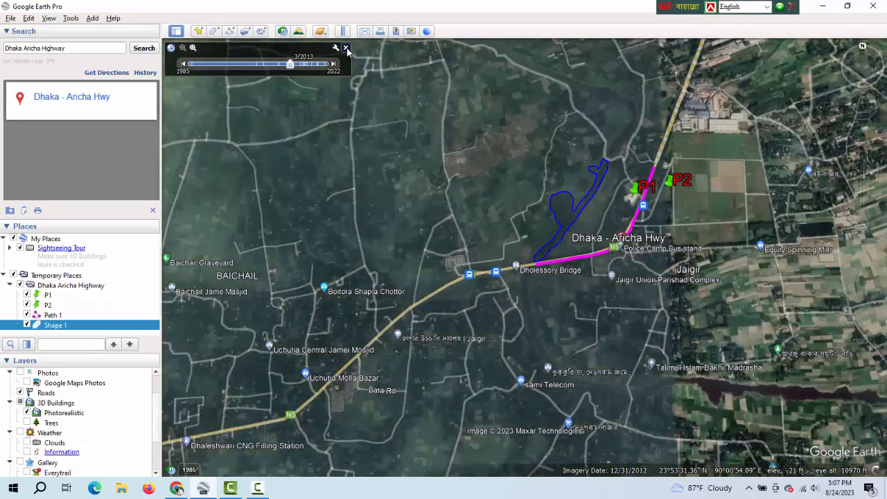
click(346, 49)
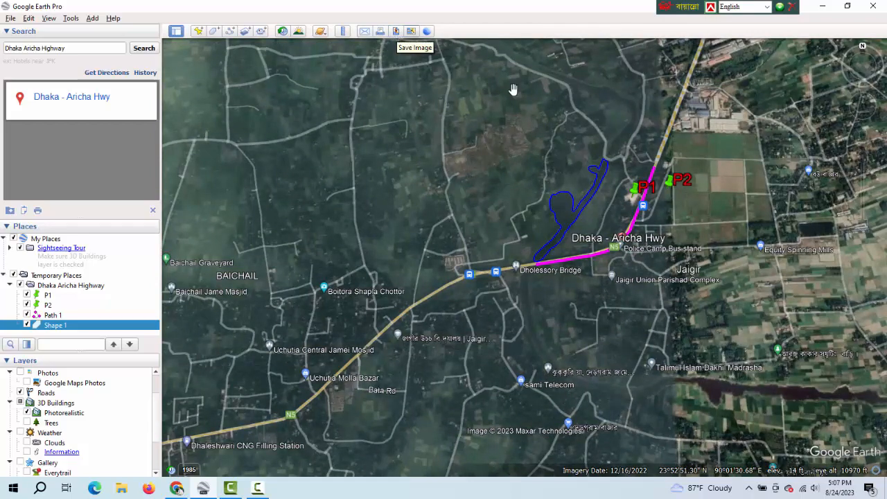
Save the selected Shape 1 to the Desktop as a Kml file named Shapefile of Dhaka Aricha Highway.
scroll(672, 195, up, 3)
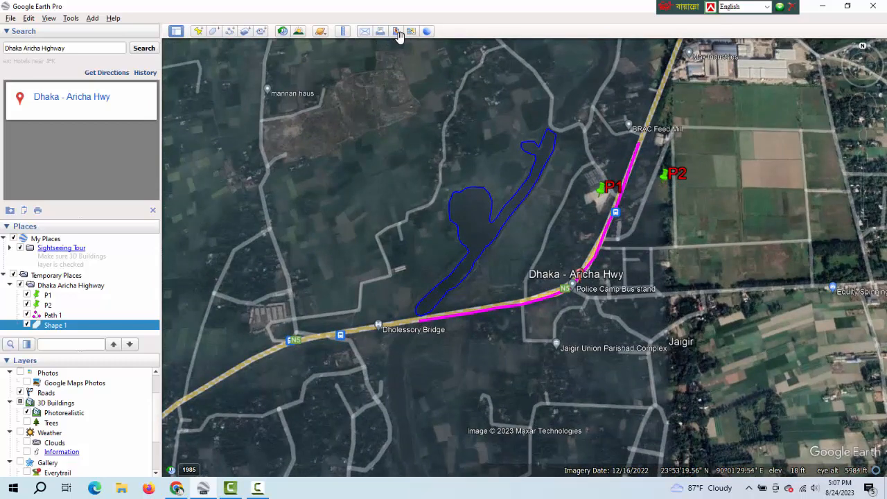
click(10, 19)
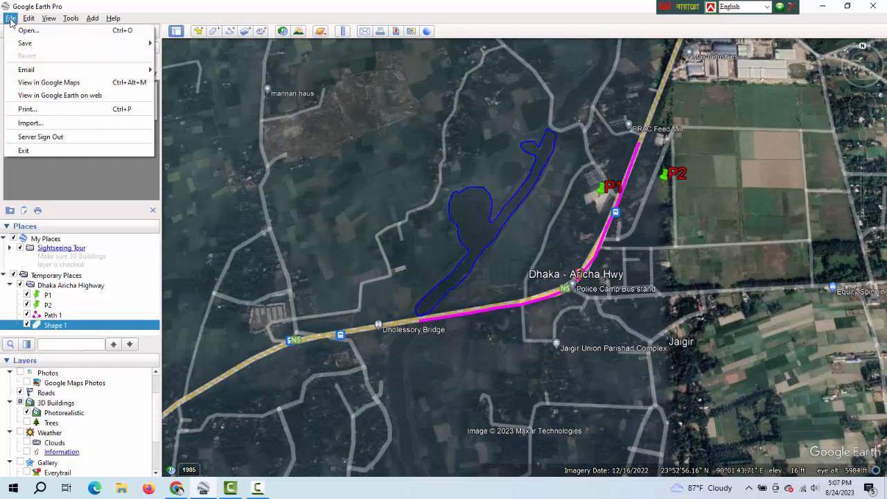
mouse_move(40, 44)
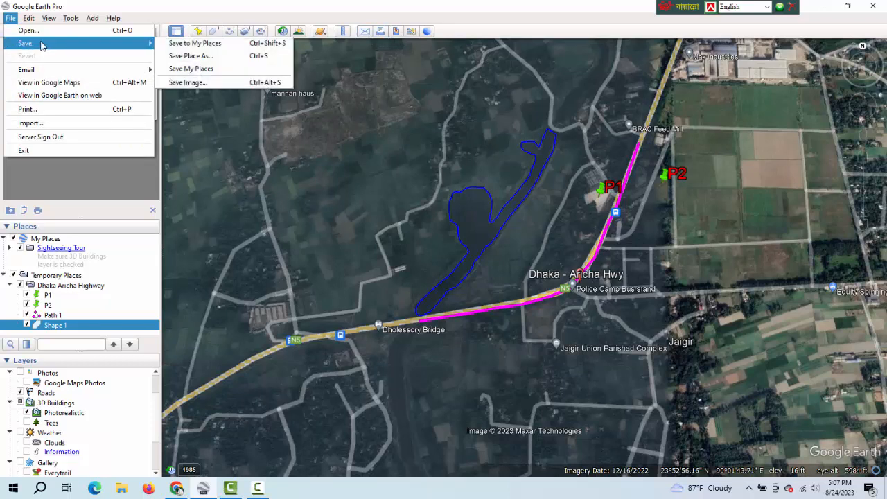
click(208, 56)
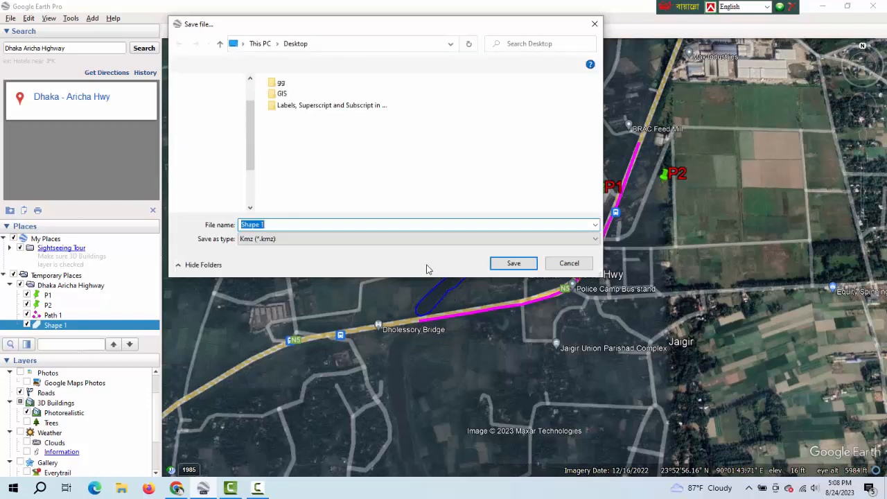
click(300, 240)
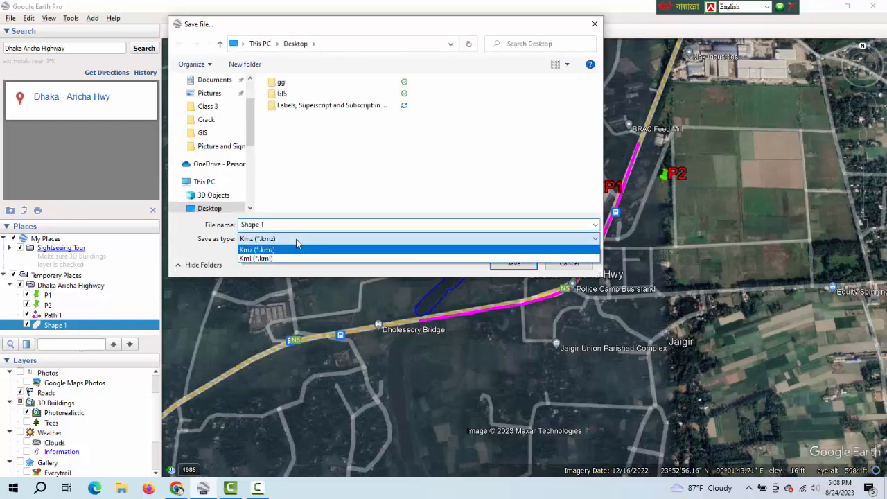
click(290, 260)
click(276, 224)
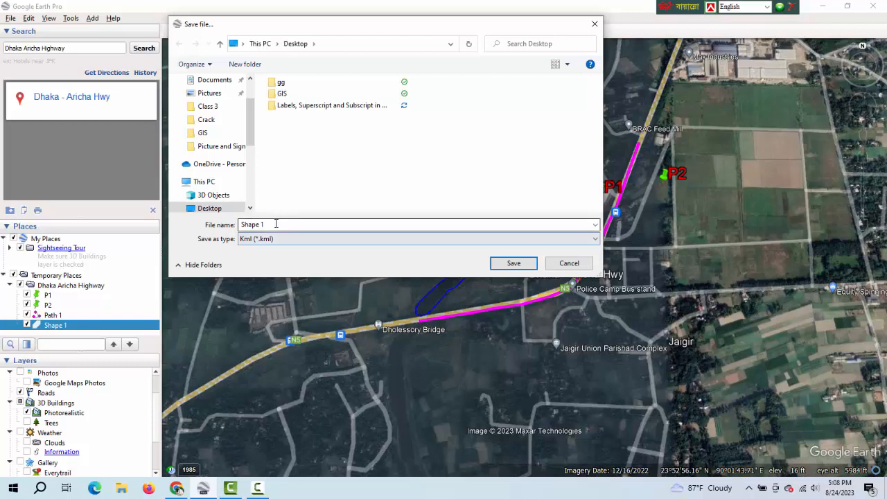
text(S)
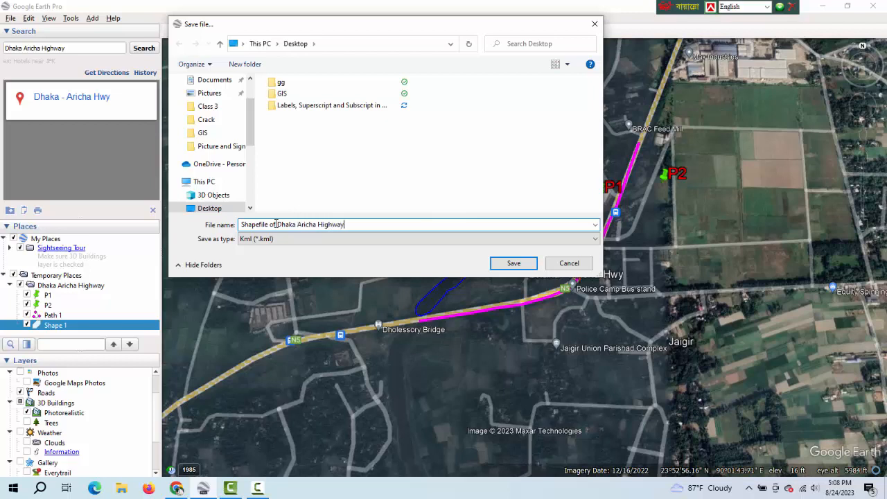
click(213, 207)
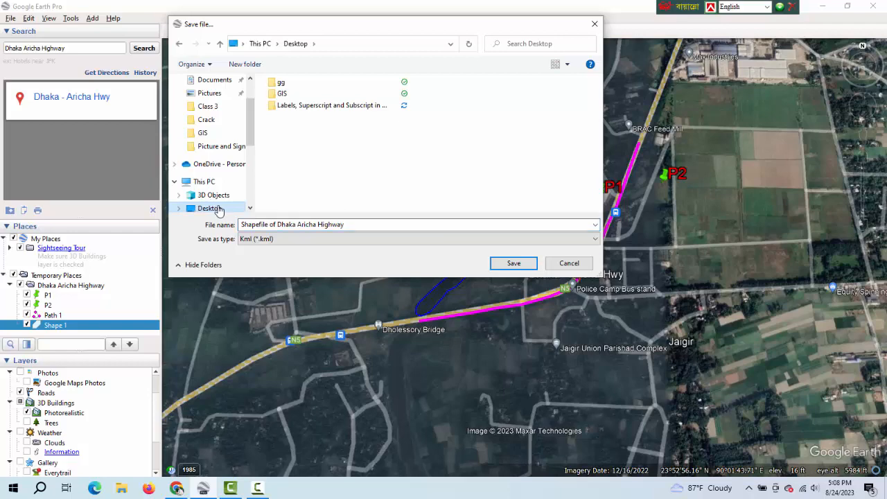
click(517, 264)
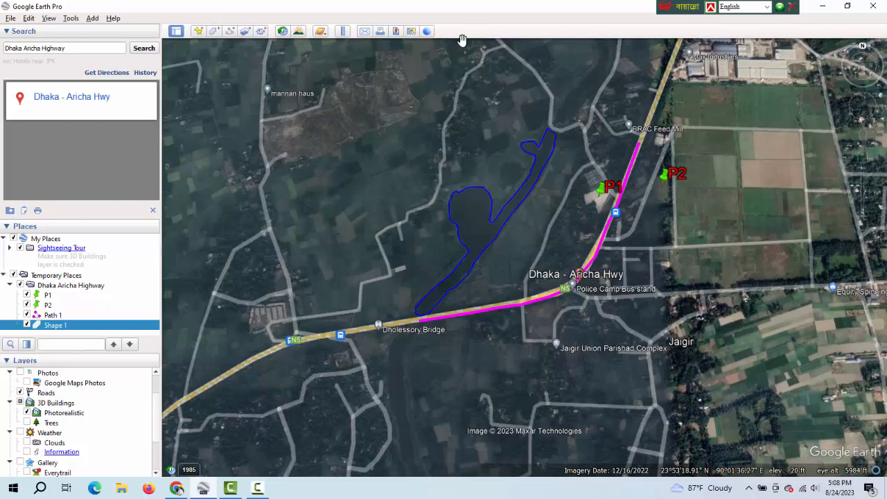
Open the map image layout for saving and review the available image resolutions, keeping the current one.
click(396, 32)
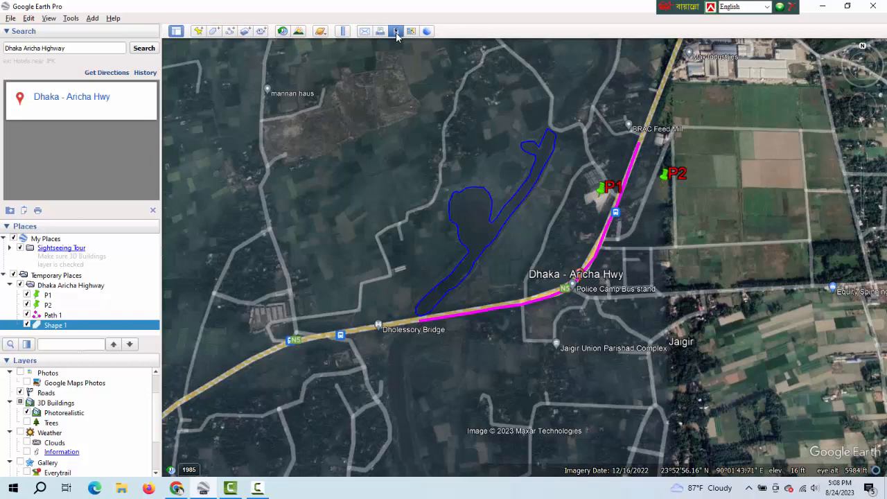
click(397, 32)
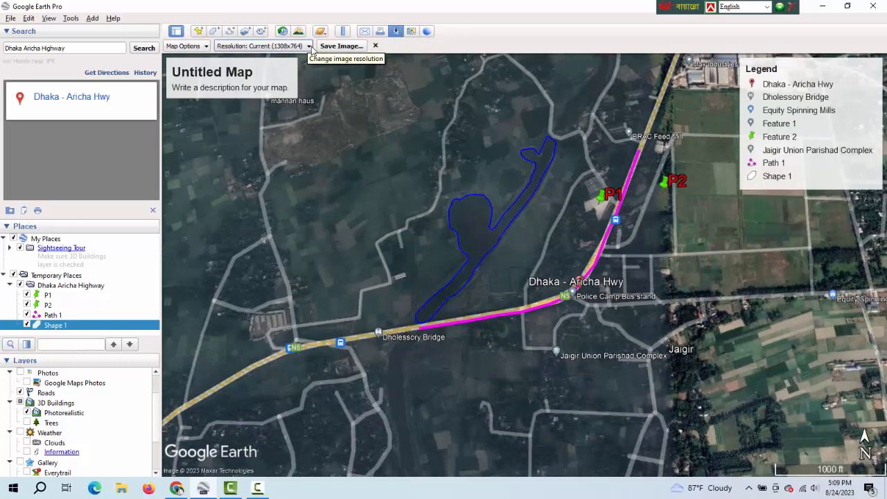
click(309, 46)
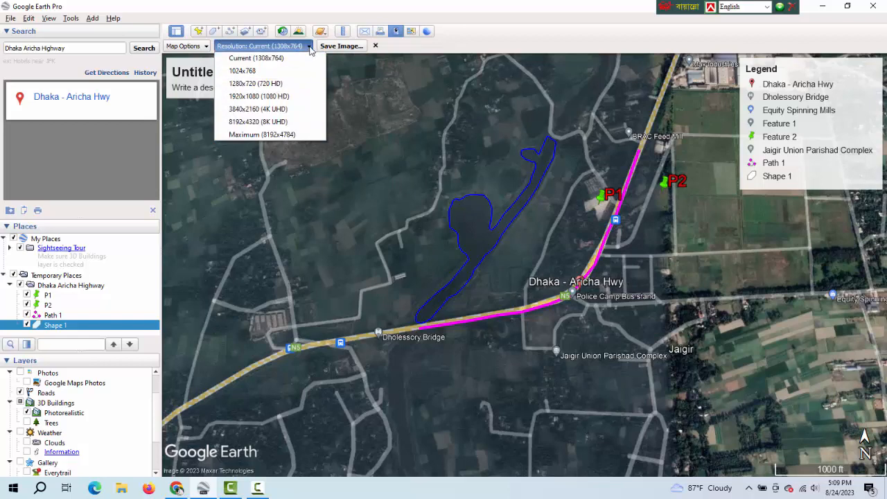
click(258, 47)
Try the map element options by turning the legend off and on again and the HTML area on and off again.
click(206, 47)
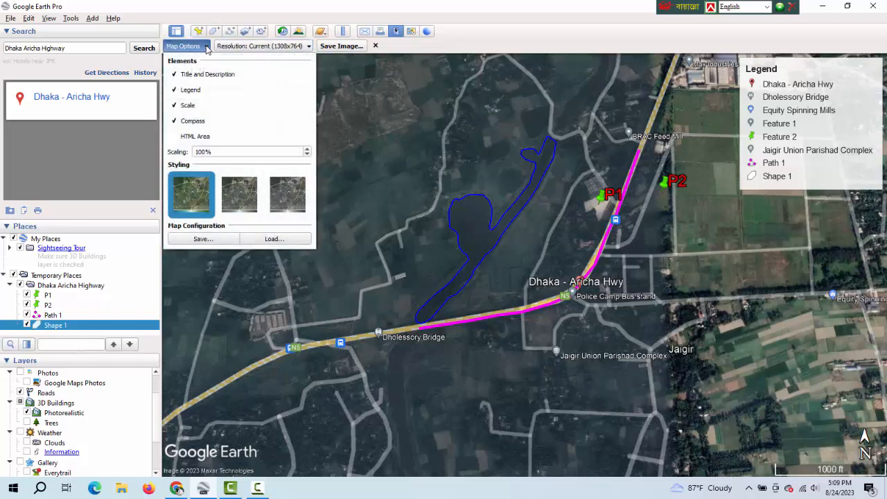
click(175, 92)
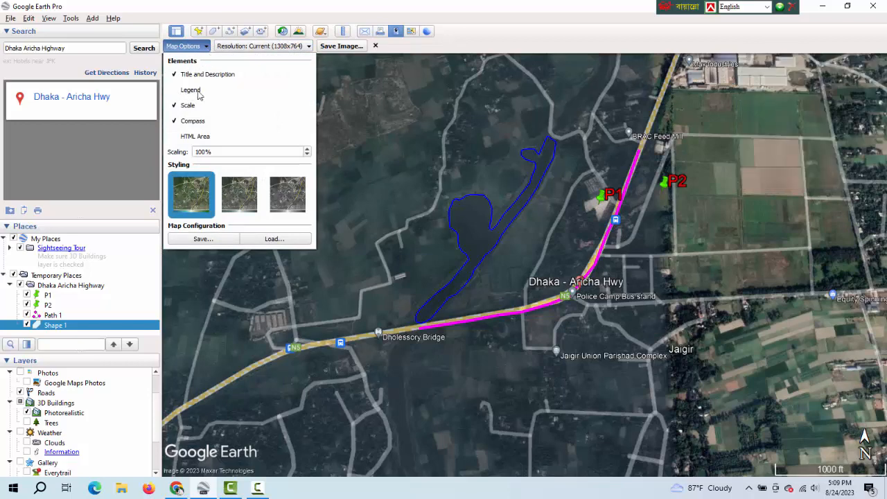
click(178, 93)
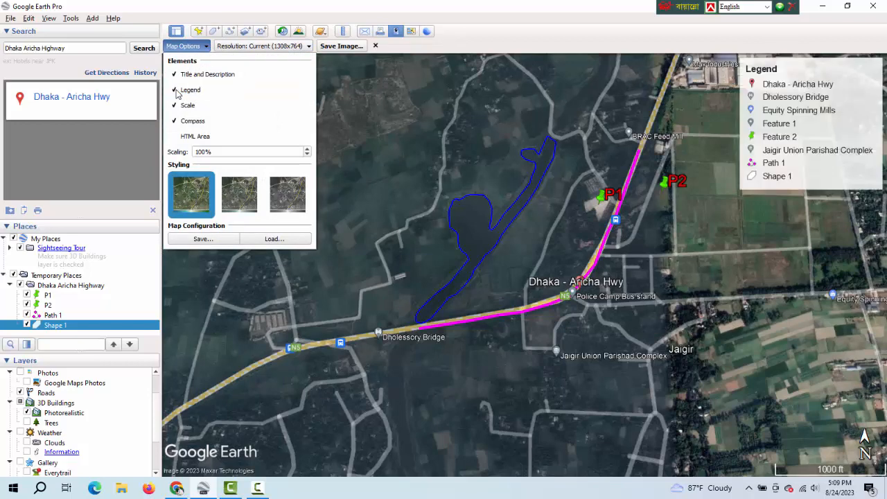
click(186, 137)
click(187, 136)
click(425, 53)
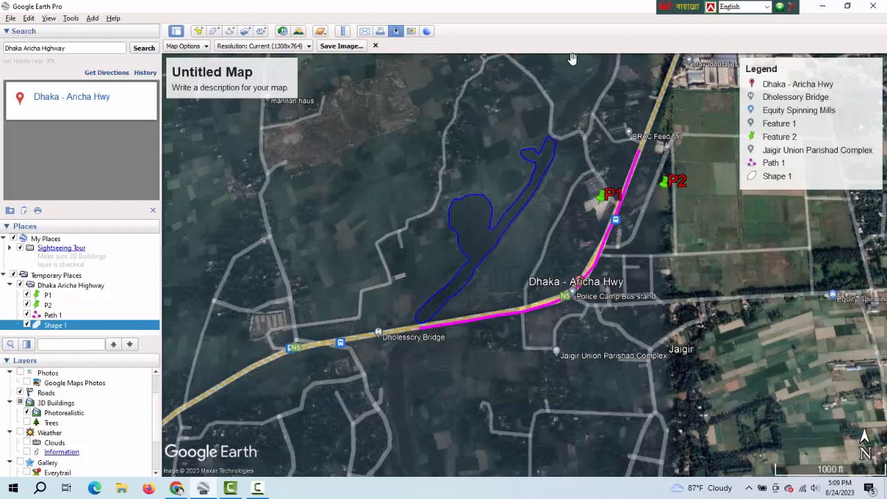
Switch to the desktop and open the exported Kml file Shapefile of Dhaka Aricha Highway.
click(825, 6)
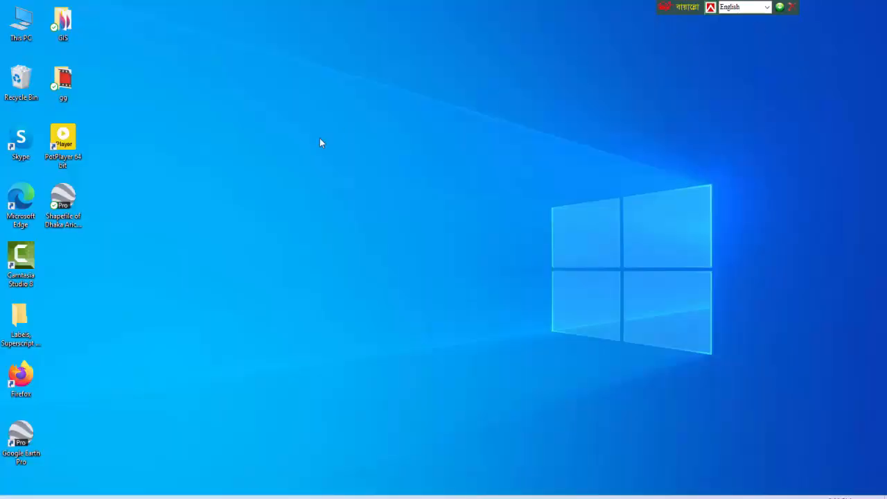
click(63, 199)
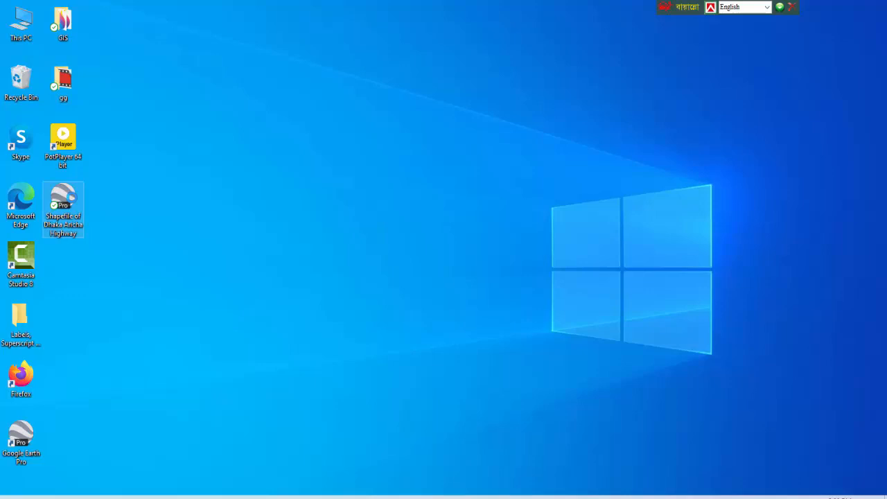
right_click(63, 200)
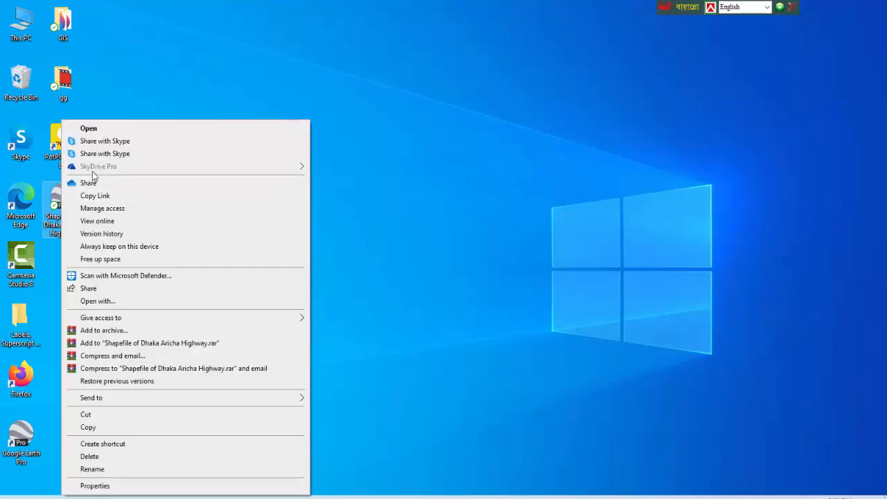
click(107, 132)
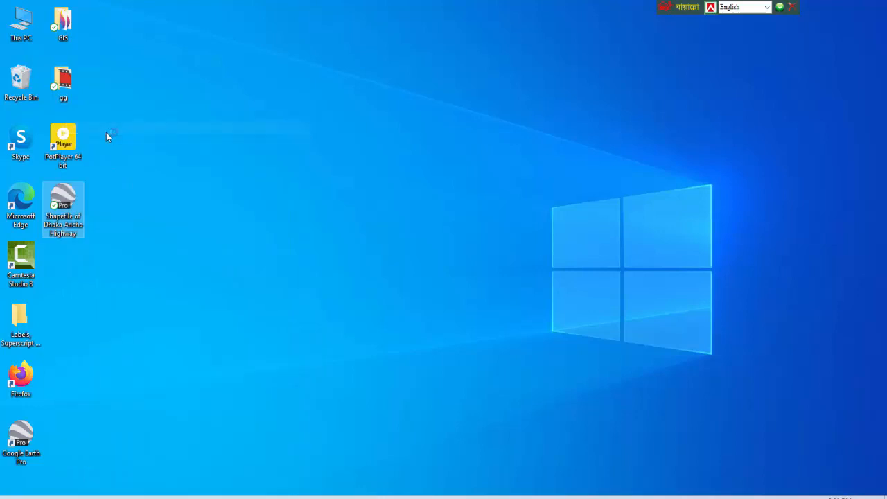